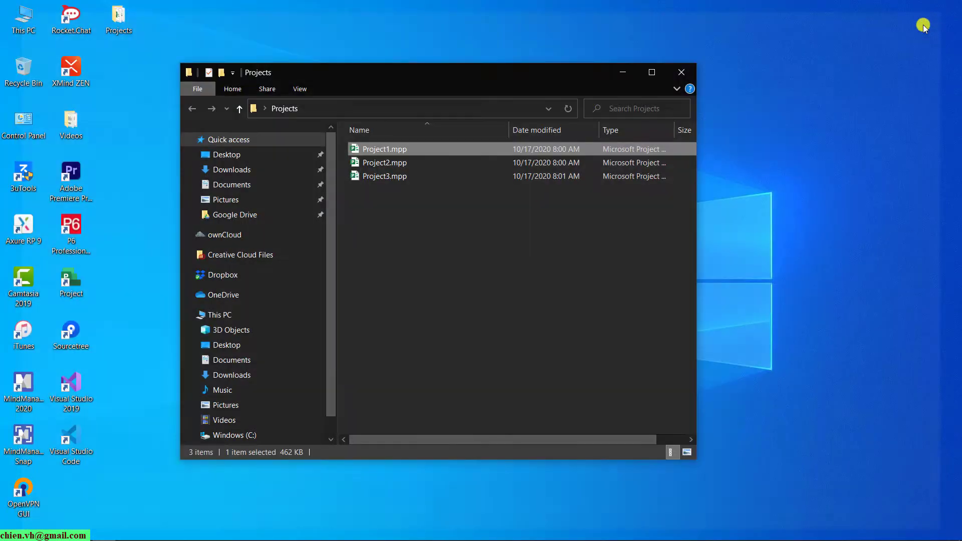
- Open Project2.mpp from the Projects folder to review its task schedule, and close it
double_click(392, 162)
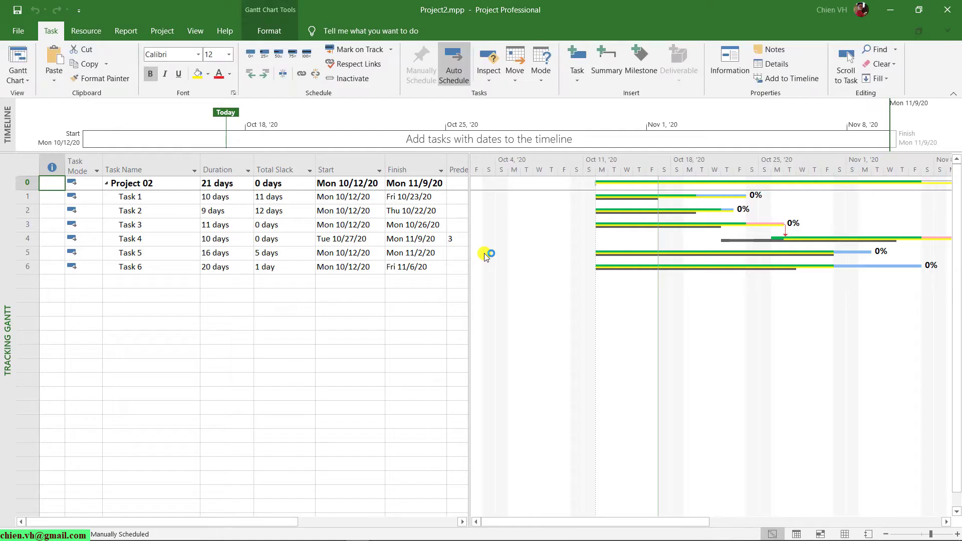
scroll(181, 362, "down", 3)
scroll(181, 361, "up", 3)
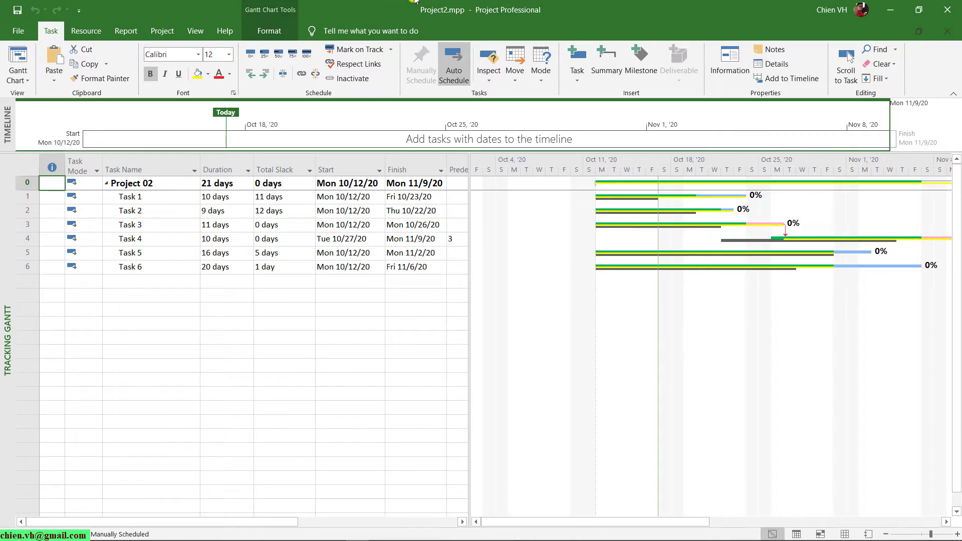
left_click(947, 9)
- Open Project3.mpp from the Projects folder to review its phases and tasks, and close it
left_click(375, 178)
double_click(376, 179)
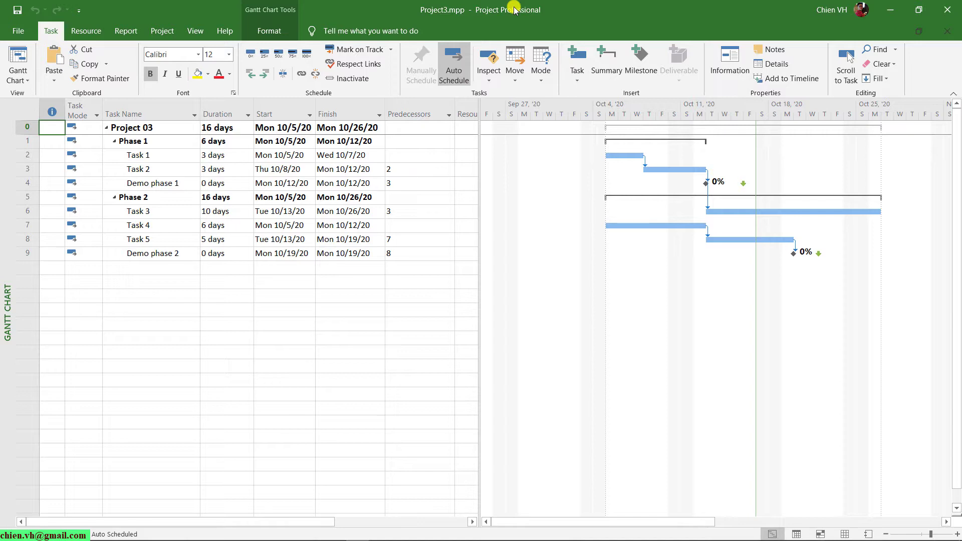
left_click(947, 9)
left_click(575, 320)
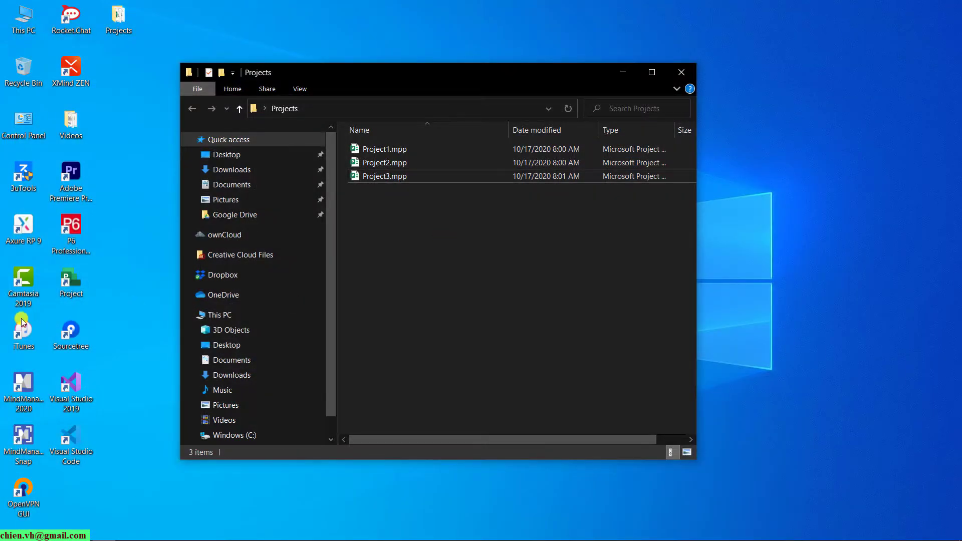
- Launch Microsoft Project from the desktop and create a blank project, dismissing the scheduling-mode notice
left_click(77, 279)
double_click(78, 279)
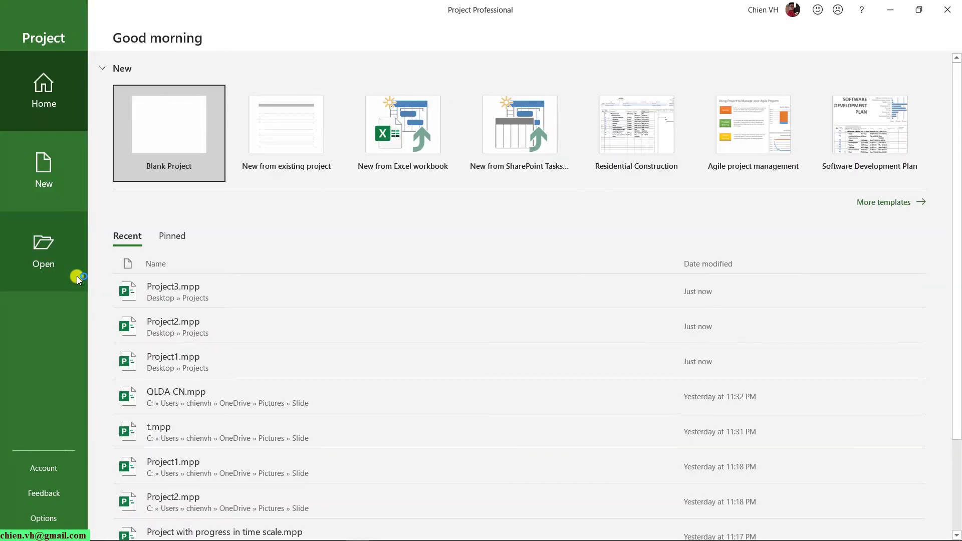
left_click(164, 118)
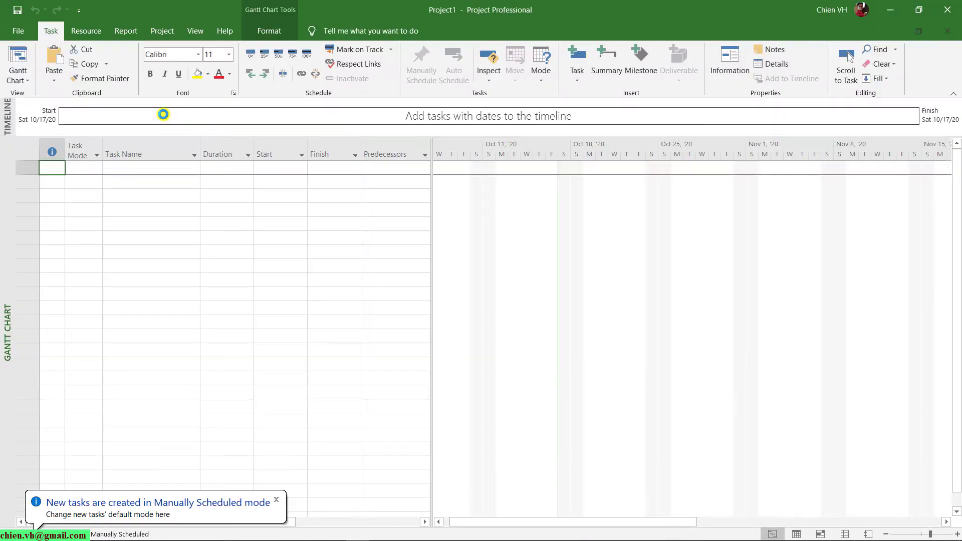
left_click(276, 499)
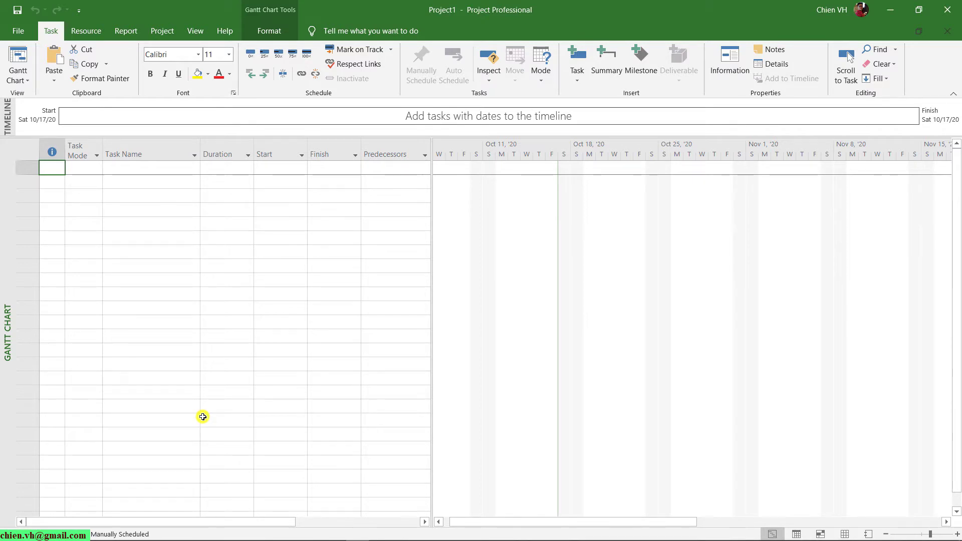
- Save the blank project as "My Master Project Plan_v1.0" in the Projects folder on the Desktop
left_click(18, 30)
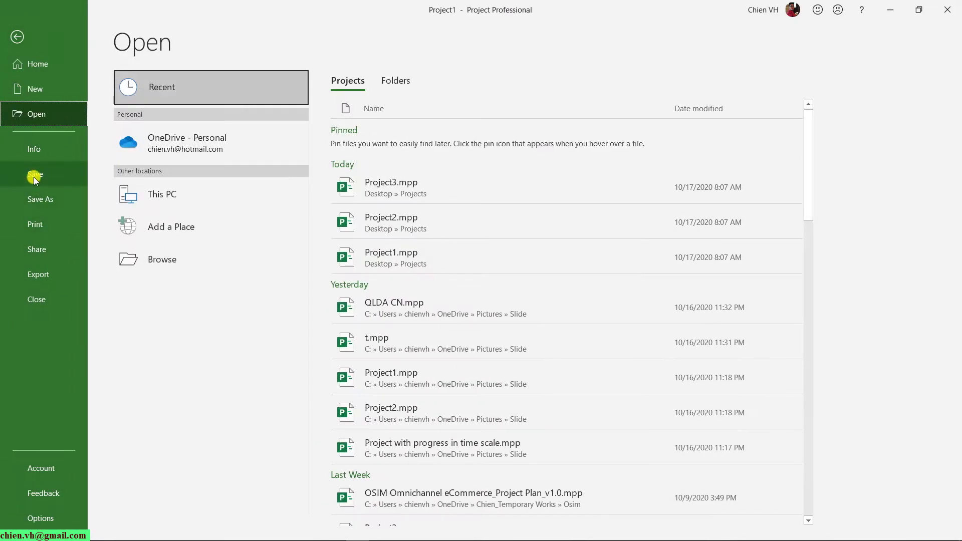
left_click(35, 199)
left_click(162, 259)
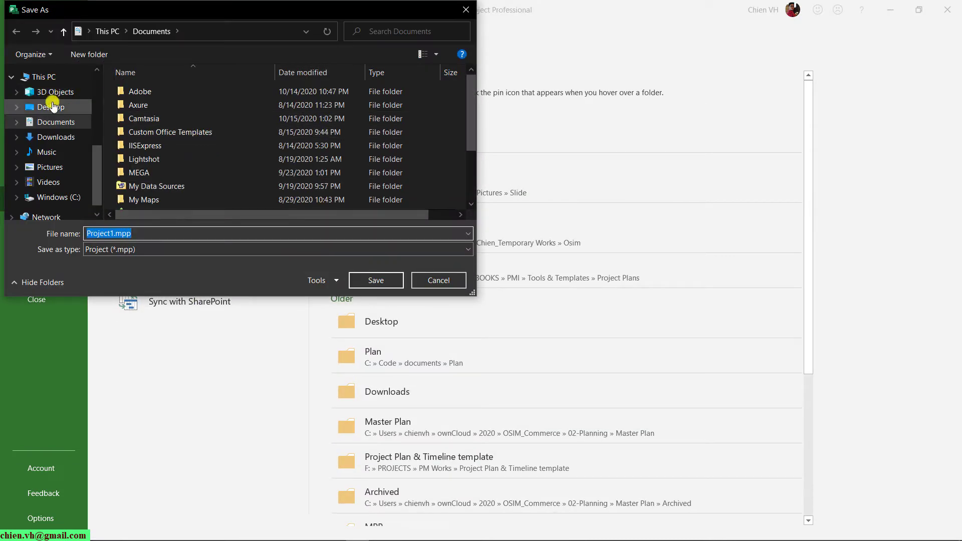
left_click(50, 107)
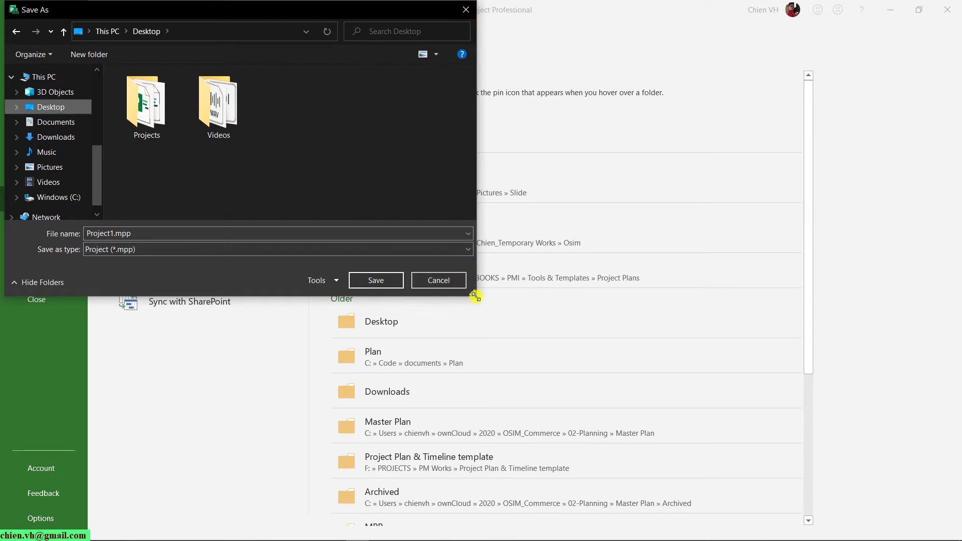
left_click_drag(472, 294, 784, 533)
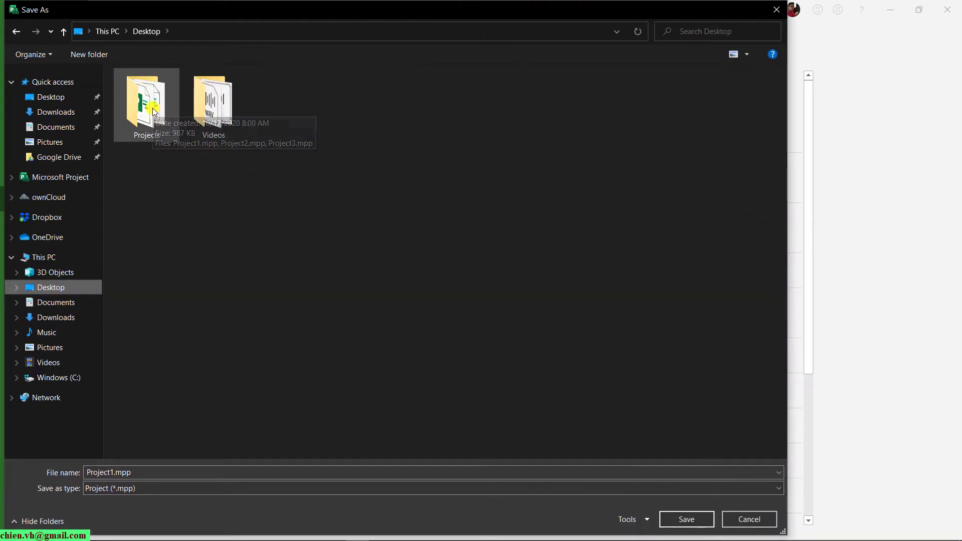
double_click(143, 119)
left_click(192, 472)
type("My Maste")
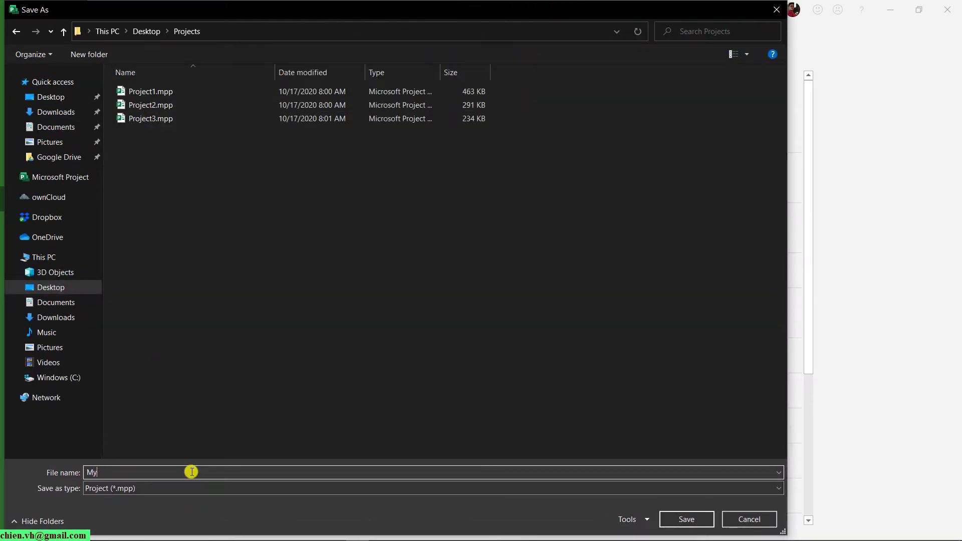
type("r Project Plan_v1.0")
key("Return")
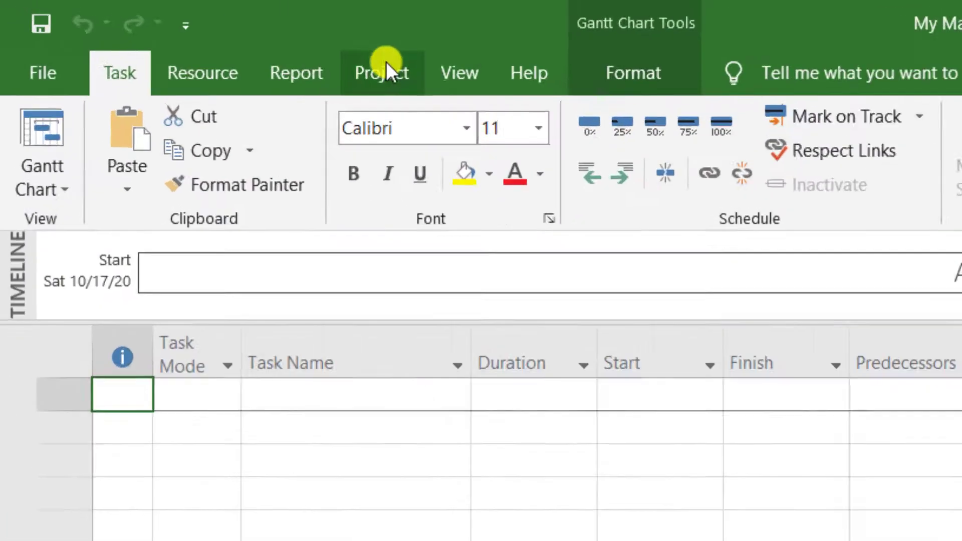
- Insert Project1.mpp as a linked subproject in the first row of the task table
left_click(163, 28)
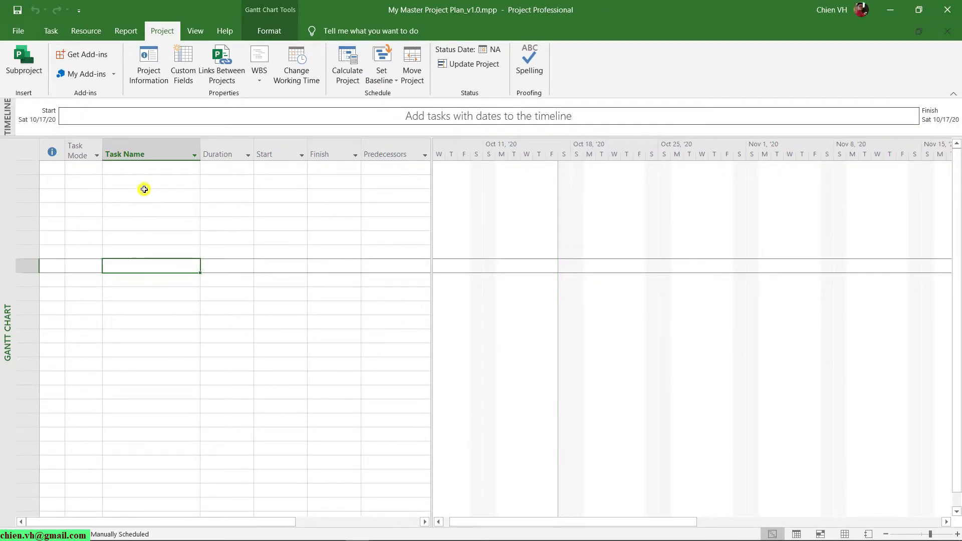
left_click(166, 212)
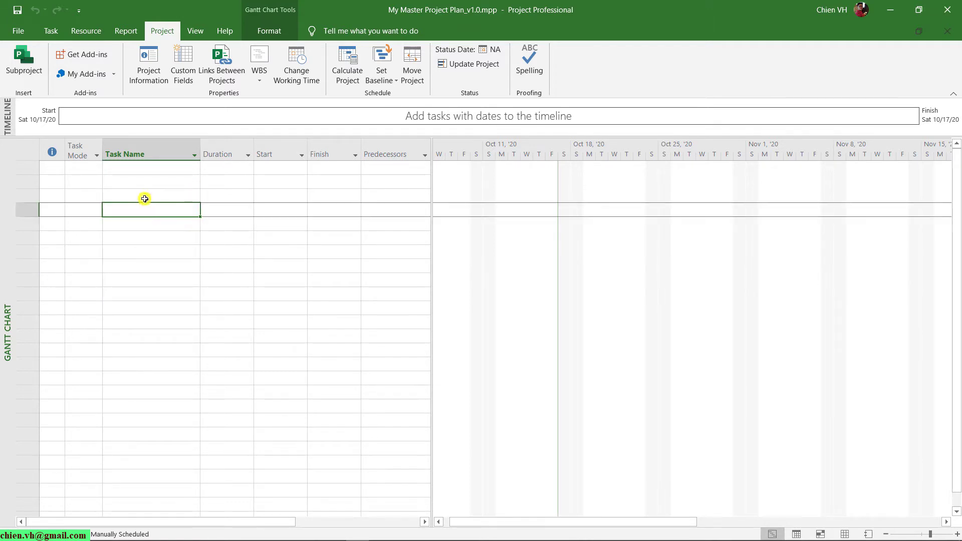
left_click(131, 168)
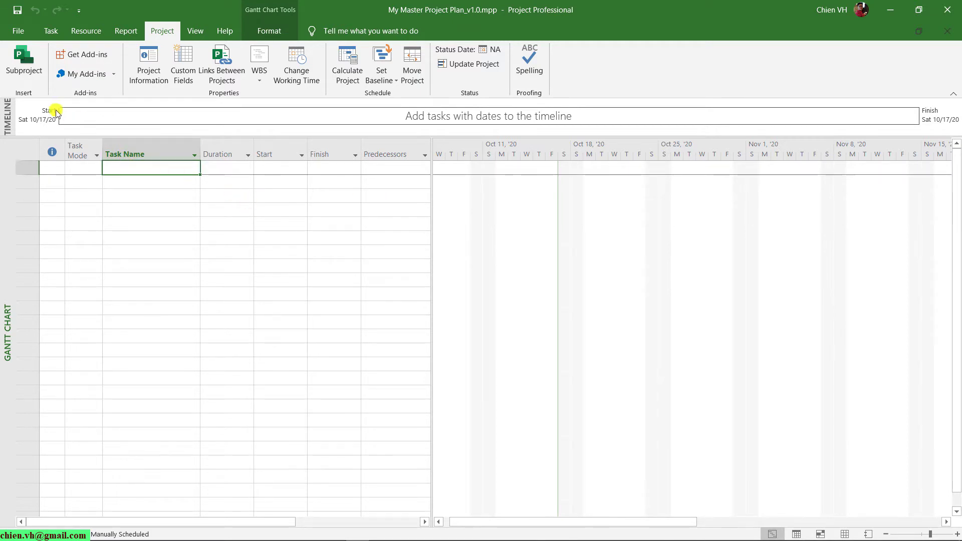
left_click(24, 59)
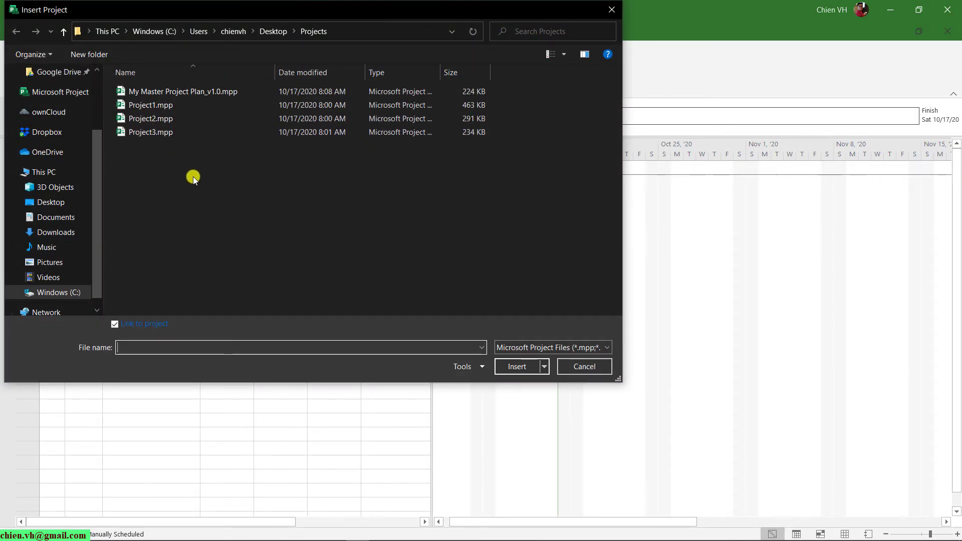
left_click(176, 105)
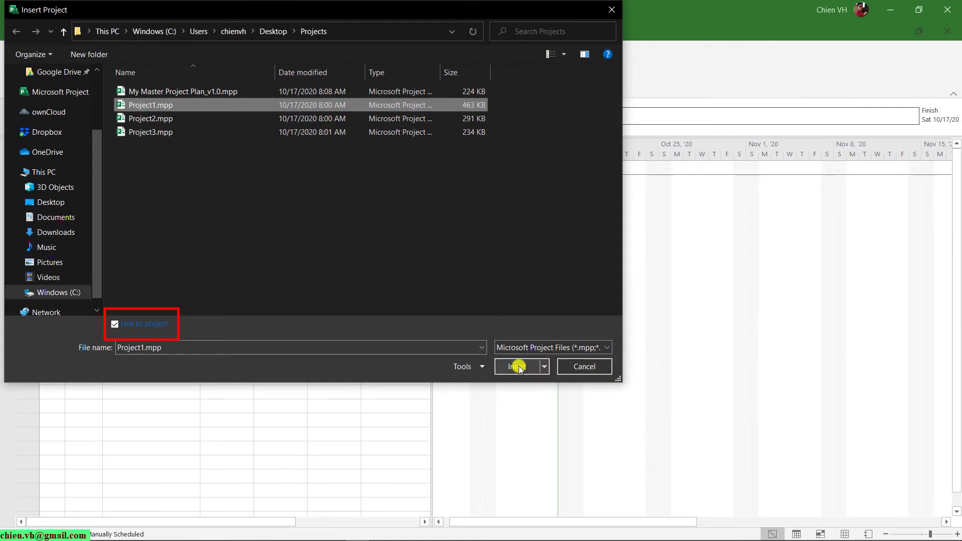
left_click(516, 364)
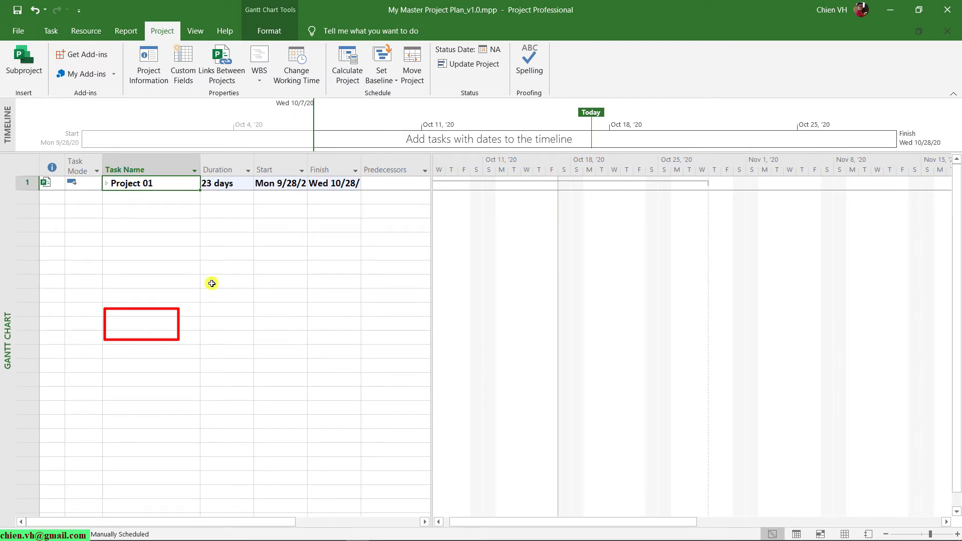
- Start inserting subprojects in the empty row below Project 01, selecting Project2.mpp and Project3.mpp together
left_click(125, 198)
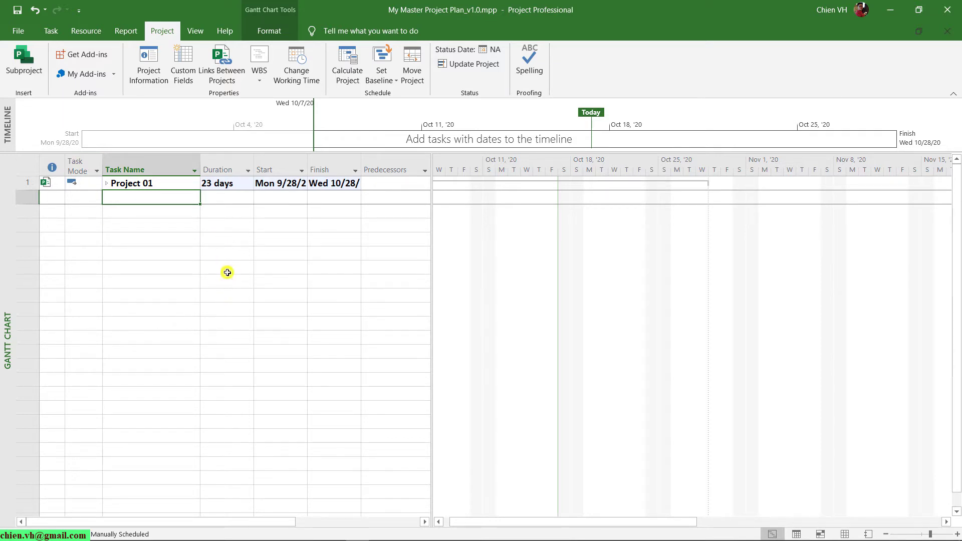
left_click(24, 63)
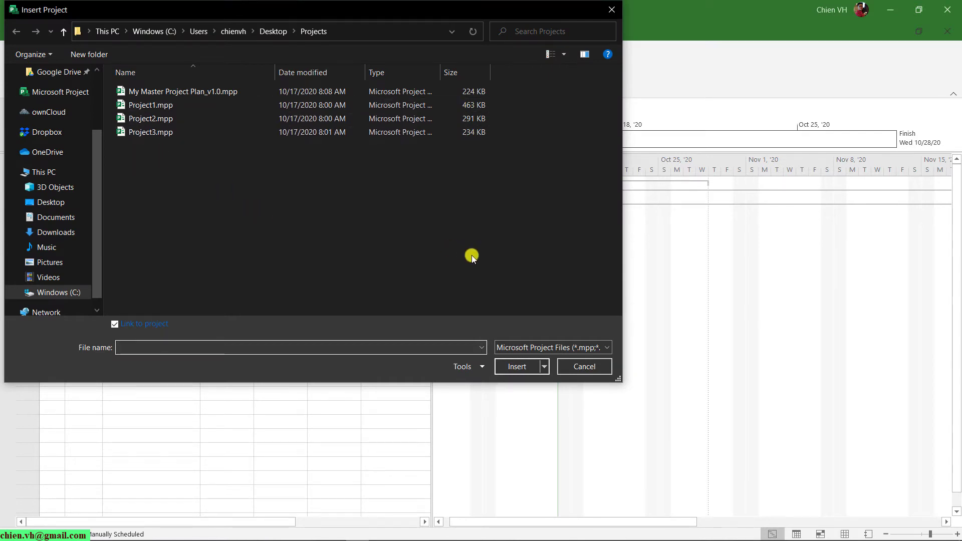
left_click_drag(487, 251, 126, 114)
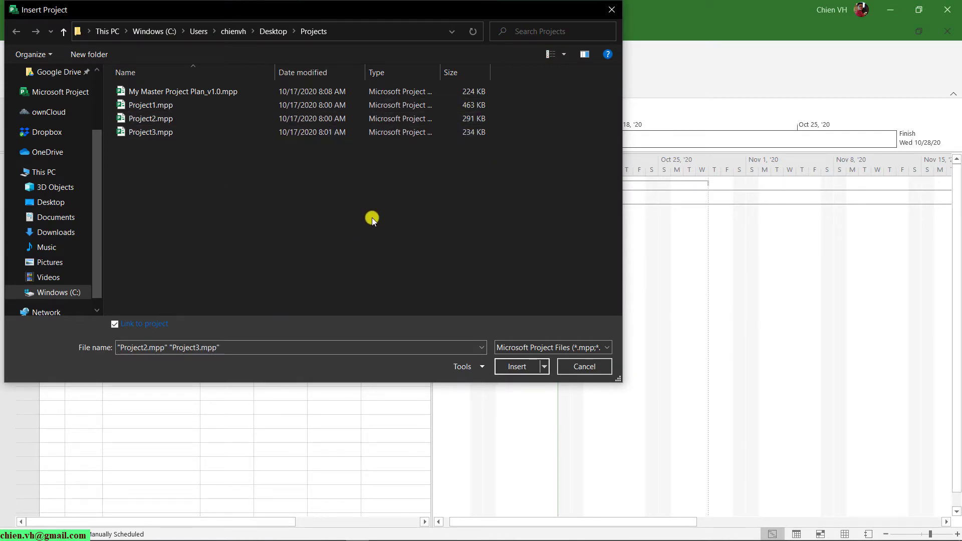
left_click(160, 117)
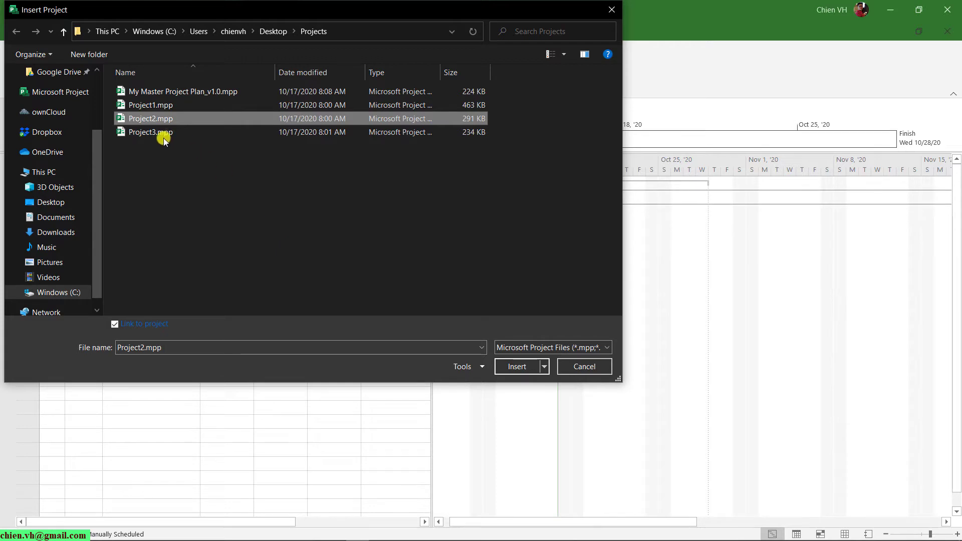
left_click(151, 132, "ctrl")
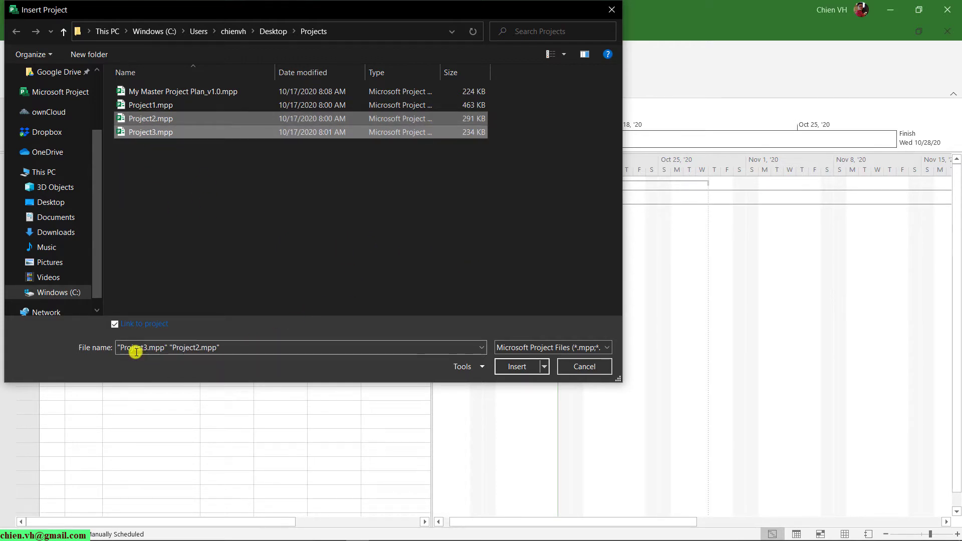
left_click(170, 91)
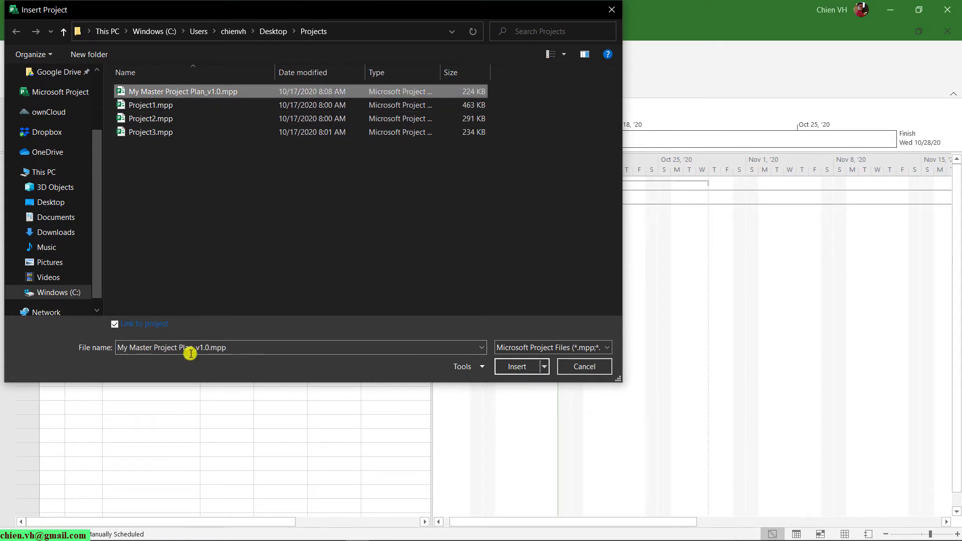
left_click(162, 107)
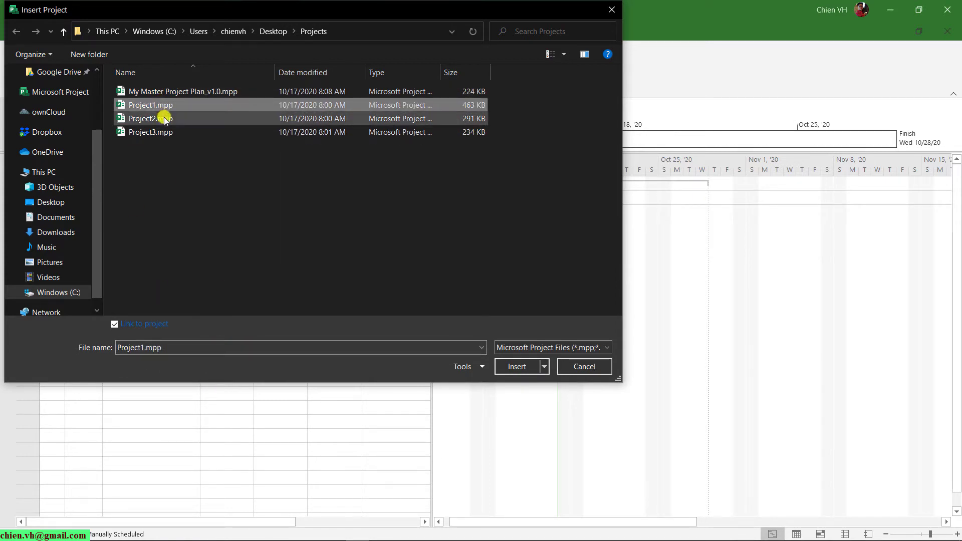
left_click(150, 118, "ctrl")
left_click(151, 132, "ctrl")
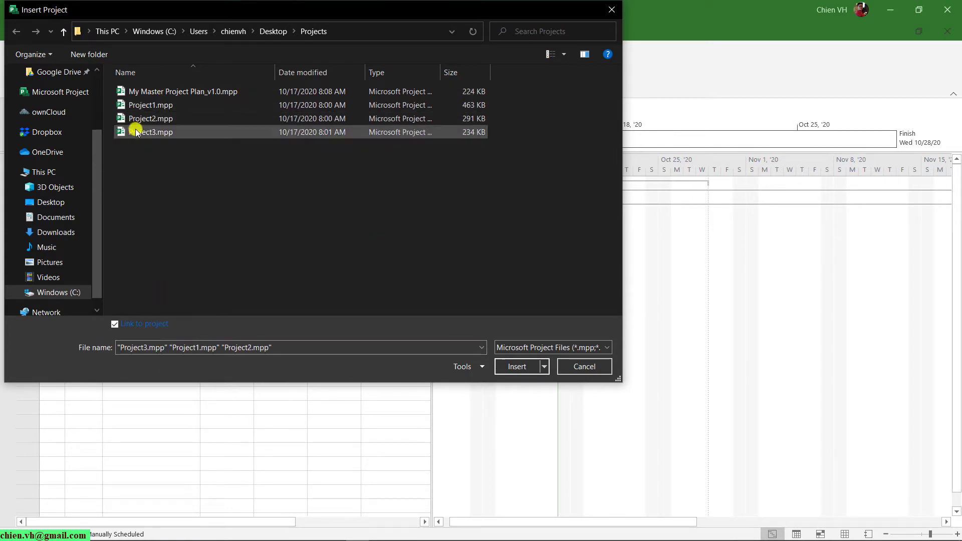
- Select only Project2.mpp and Project3.mpp and insert both as linked subprojects in the master plan
left_click(150, 118)
left_click(156, 133, "ctrl")
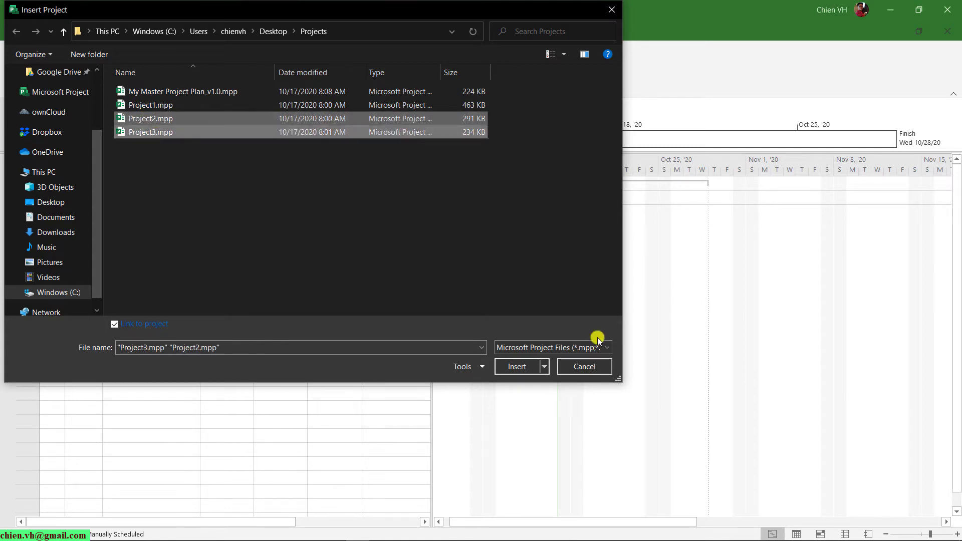
left_click(518, 366)
left_click(169, 281)
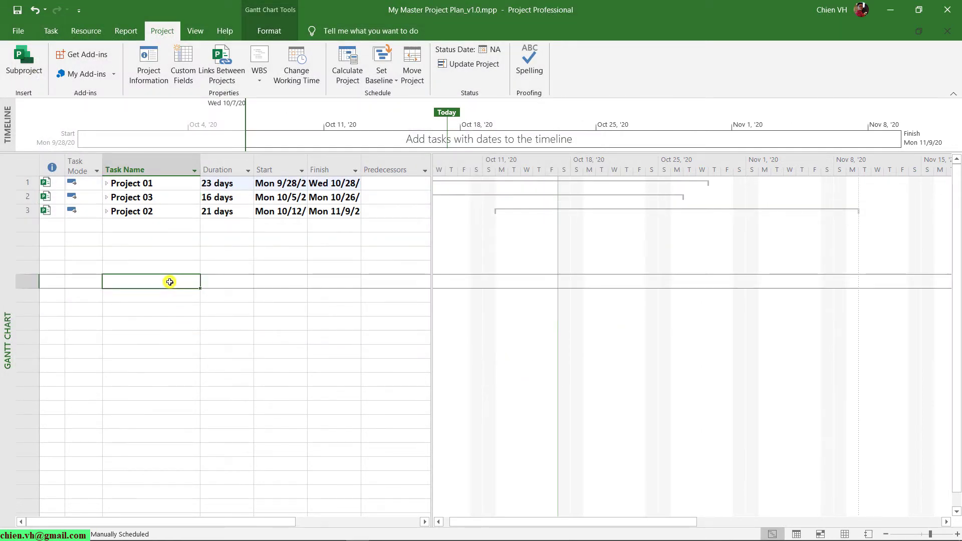
- Move the Project 03 row below Project 02 so the subprojects are in numerical order
left_click(25, 198)
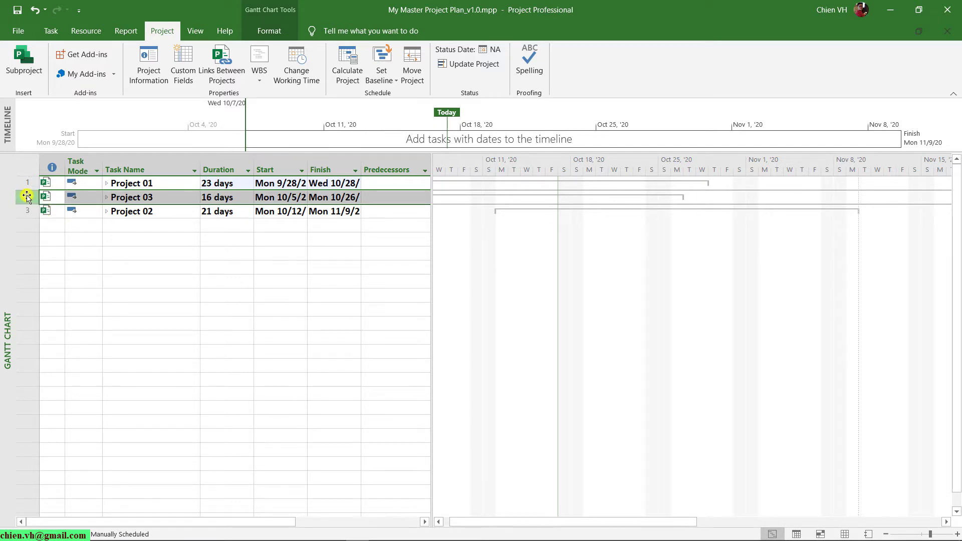
left_click_drag(26, 197, 26, 214)
left_click(167, 310)
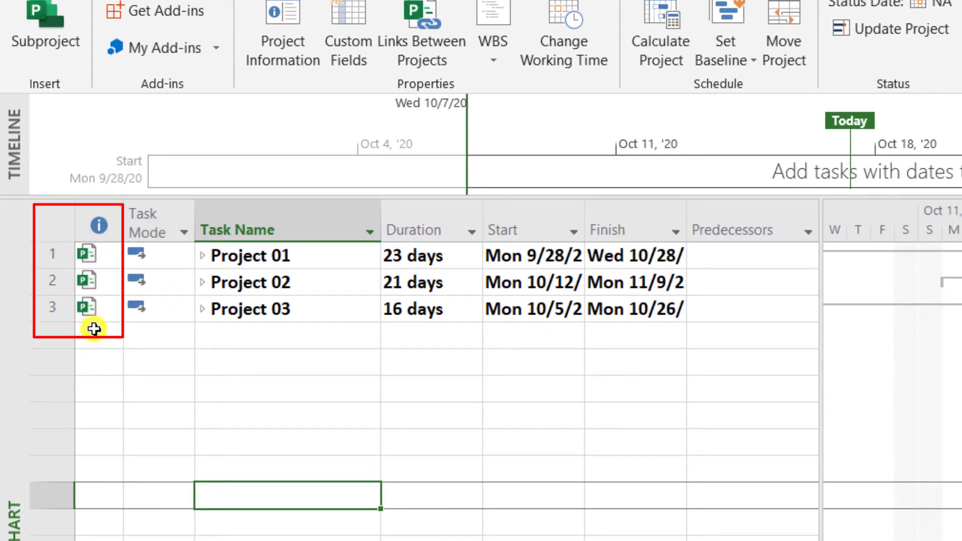
- Check the source file of the inserted Project 01 and expand the subproject to show its tasks
mouse_move(90, 261)
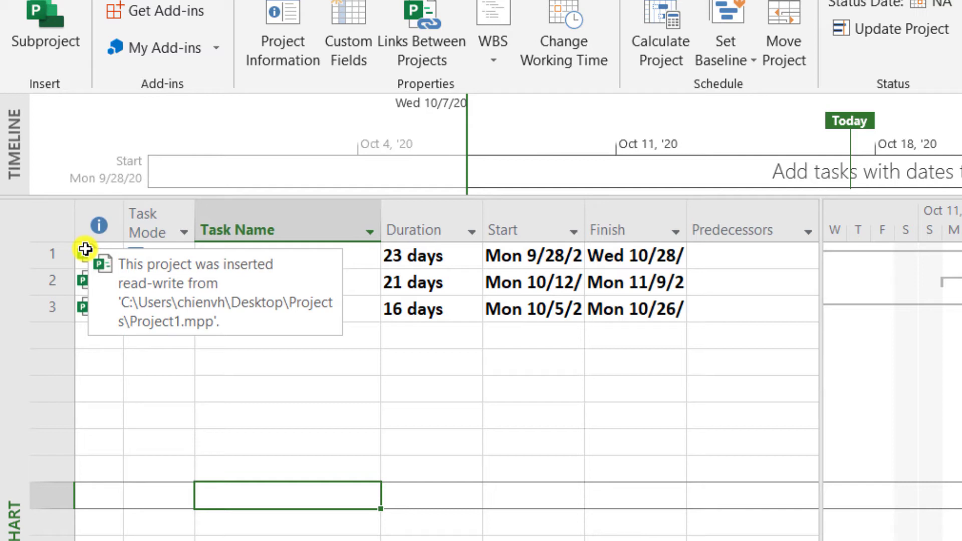
left_click(356, 395)
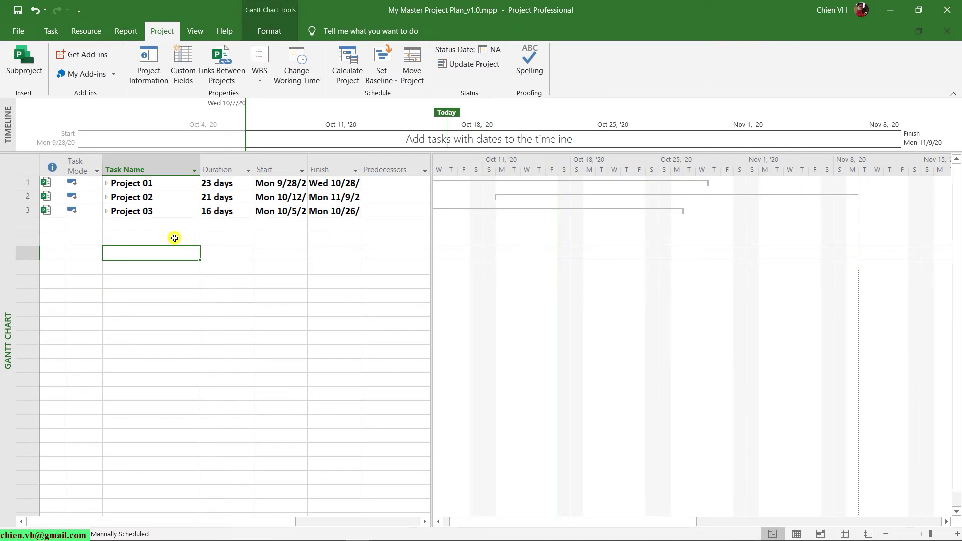
left_click(108, 184)
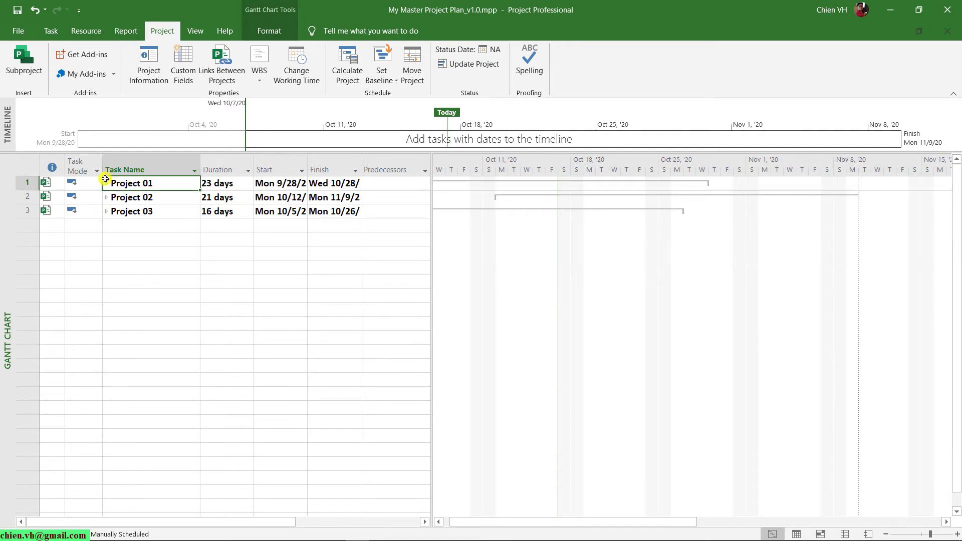
left_click(107, 184)
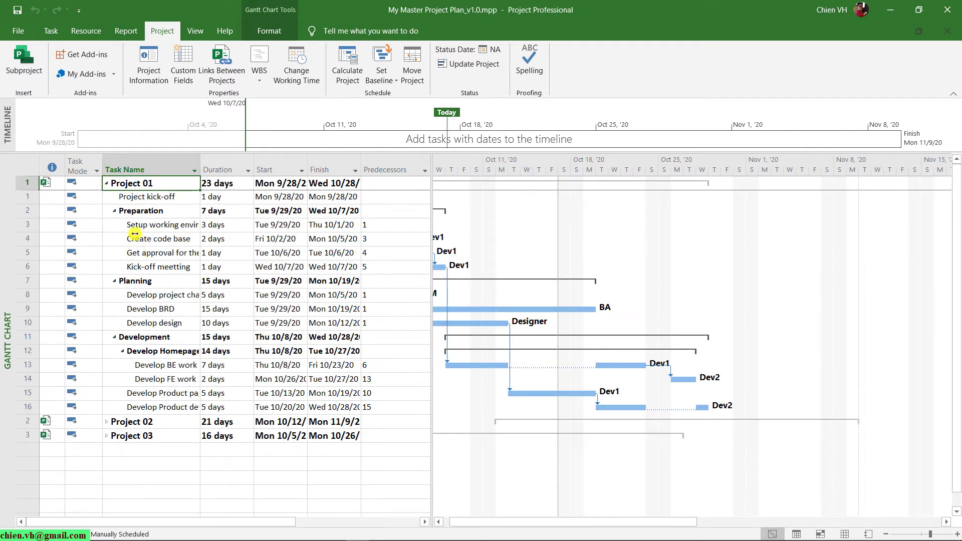
- Widen the Task Name column to fit its contents and set the Project kick-off duration to 1.5 days
double_click(200, 161)
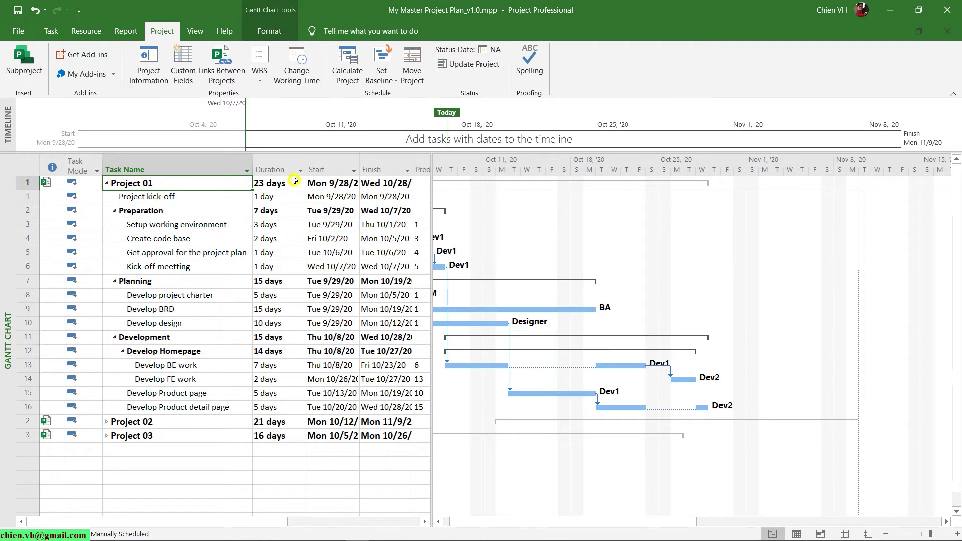
left_click(270, 198)
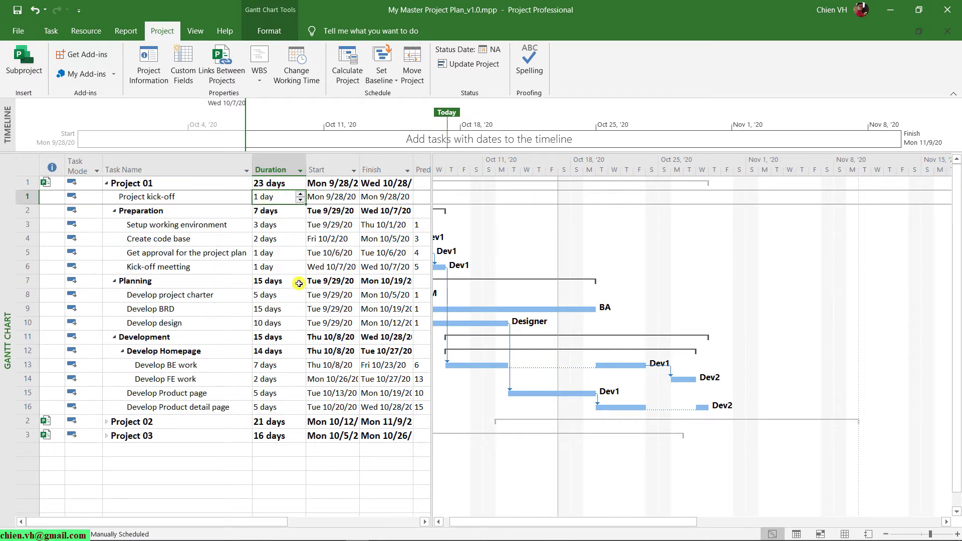
type("1.5d")
key("Return")
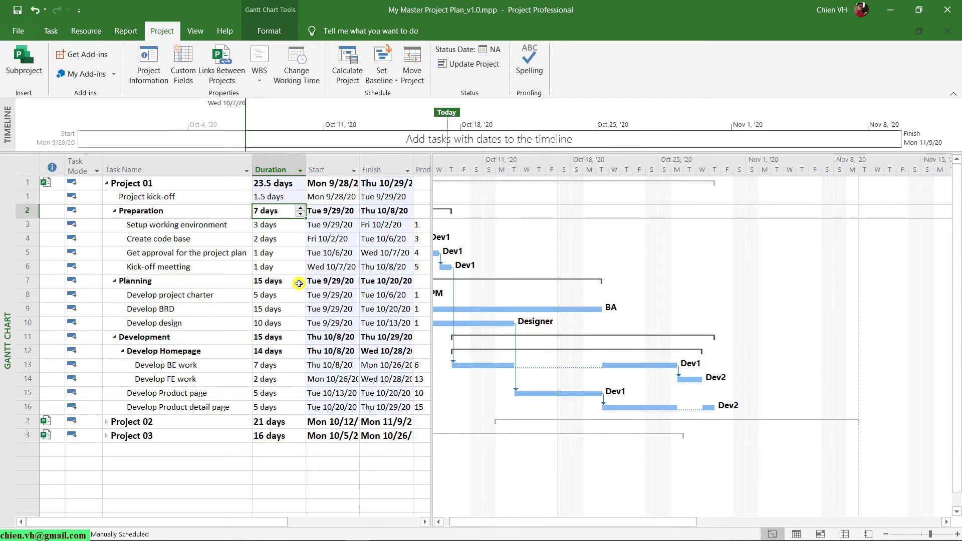
- Shrink the master plan window, bring the Projects folder forward and open Project1.mpp to check the linked kick-off duration
left_click_drag(346, 4, 688, 74)
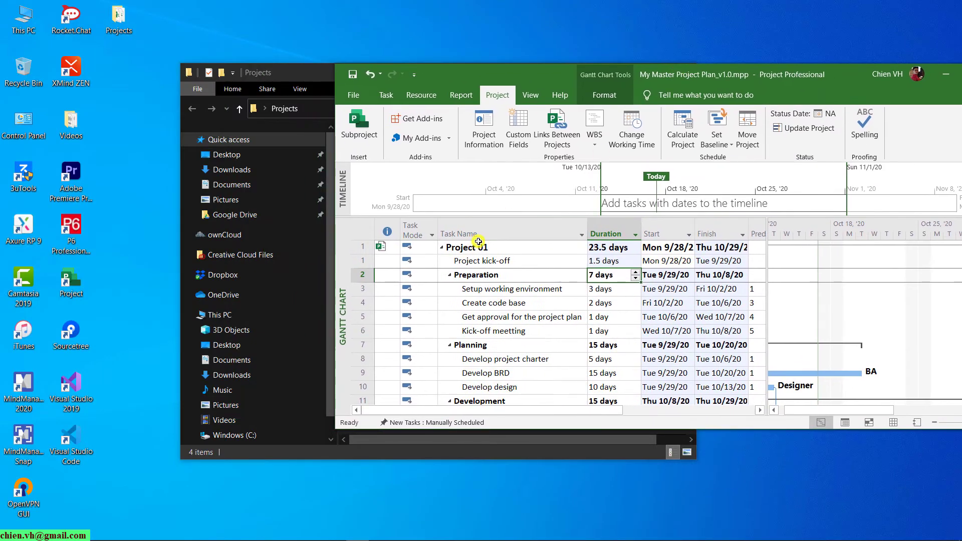
left_click(318, 74)
left_click_drag(426, 71, 236, 96)
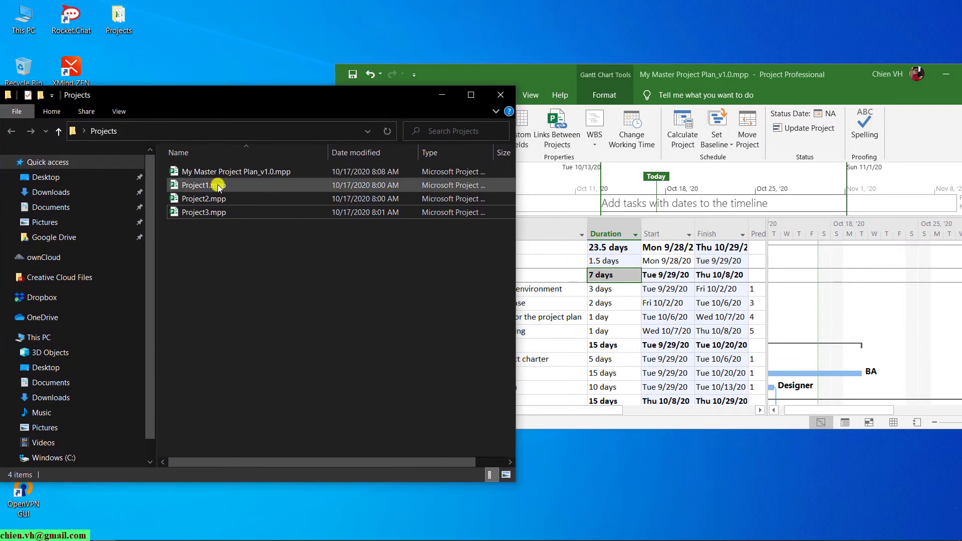
double_click(214, 186)
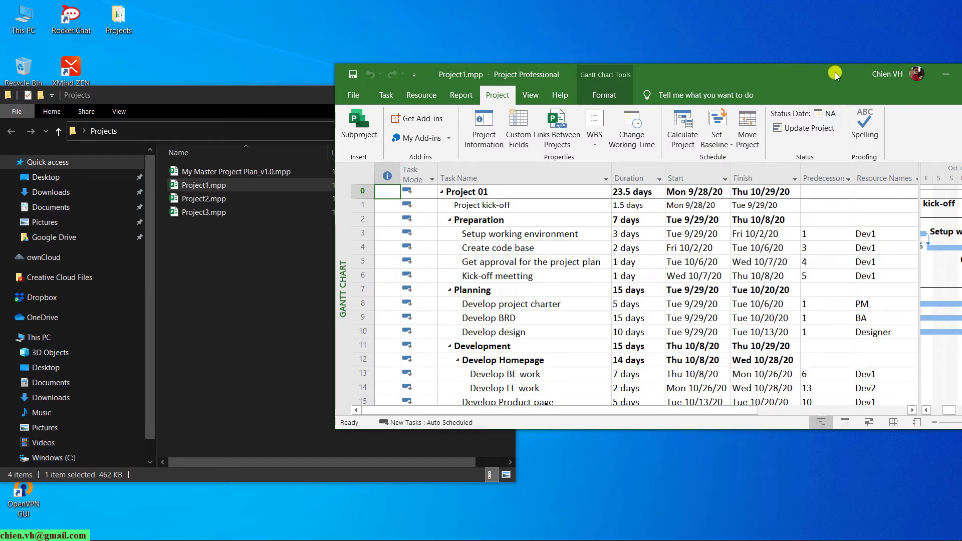
- Compare Project1.mpp with its file entry in the Projects folder, maximize the project window and close Project1.mpp
left_click_drag(831, 72, 795, 63)
left_click(230, 276)
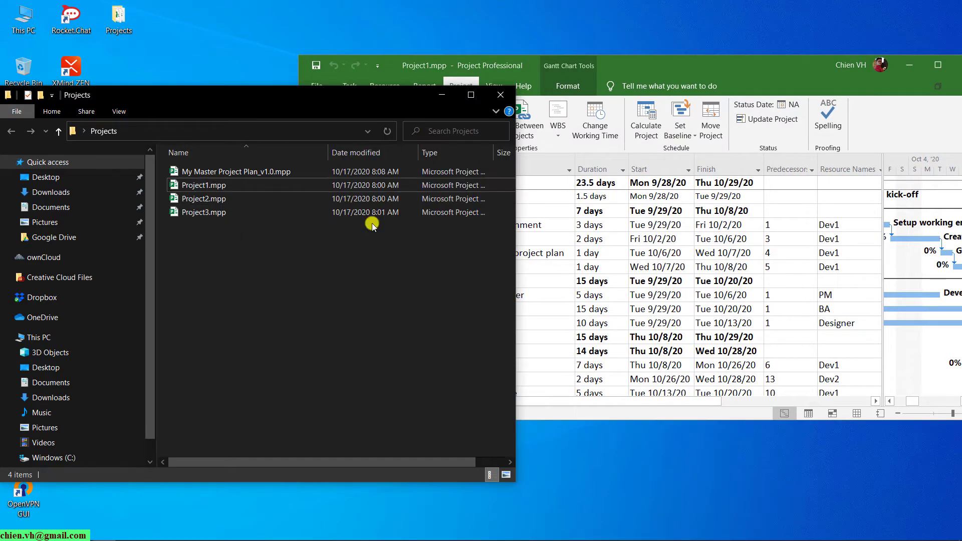
left_click(772, 70)
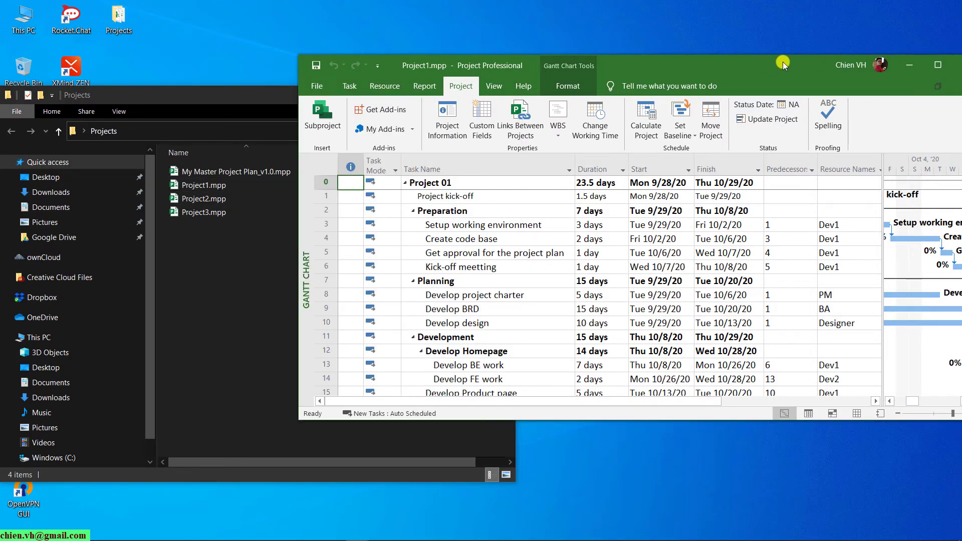
double_click(782, 62)
left_click(952, 33)
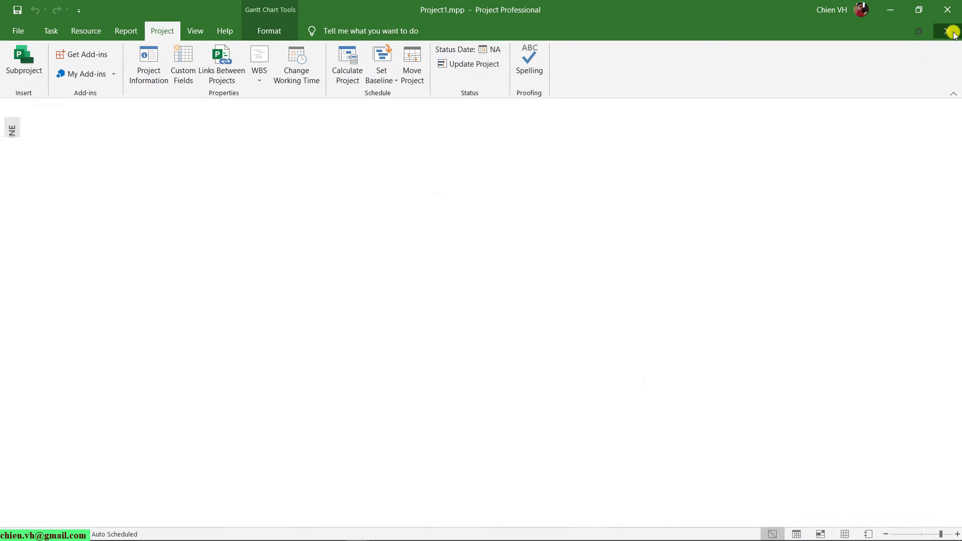
- Enlarge the task table by widening it and collapsing the timeline, and save and close the master plan
left_click_drag(432, 174, 572, 179)
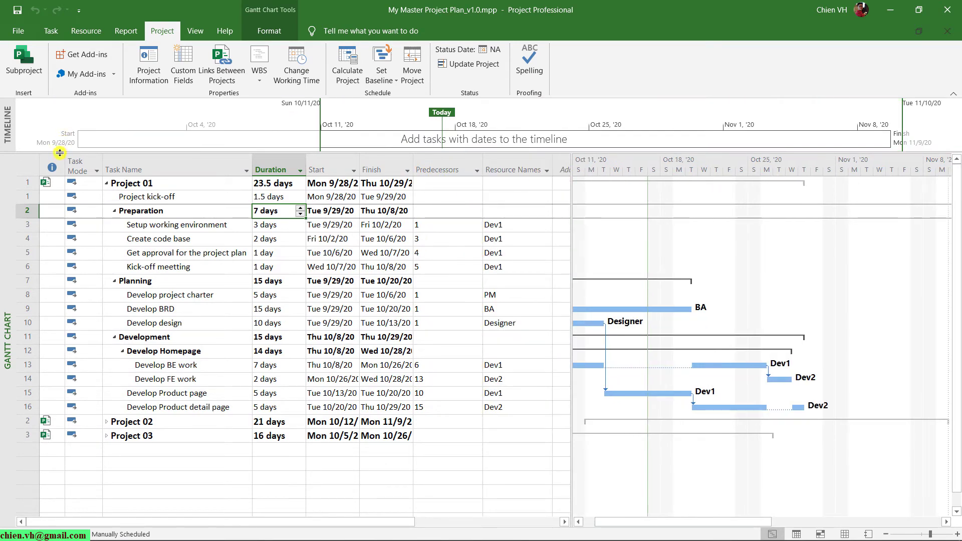
left_click_drag(60, 153, 56, 103)
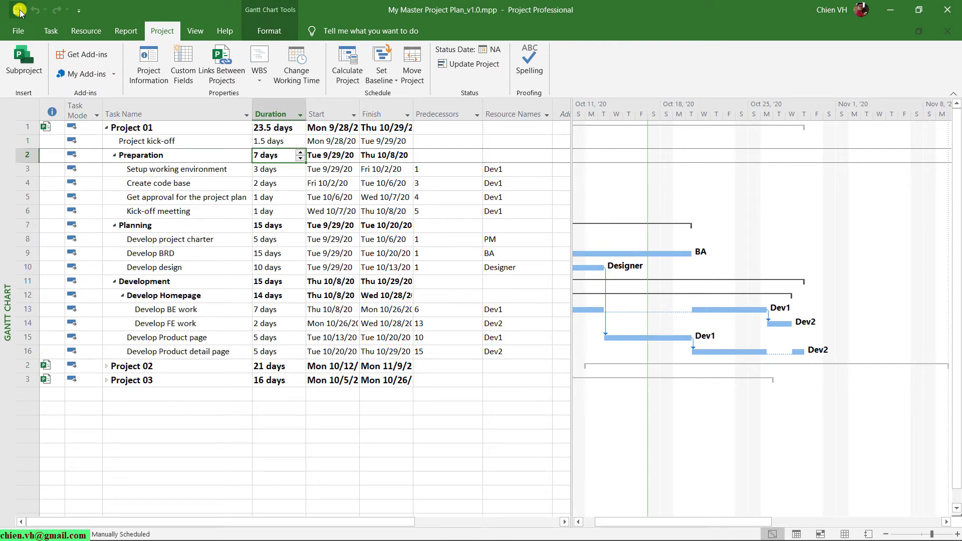
left_click(955, 10)
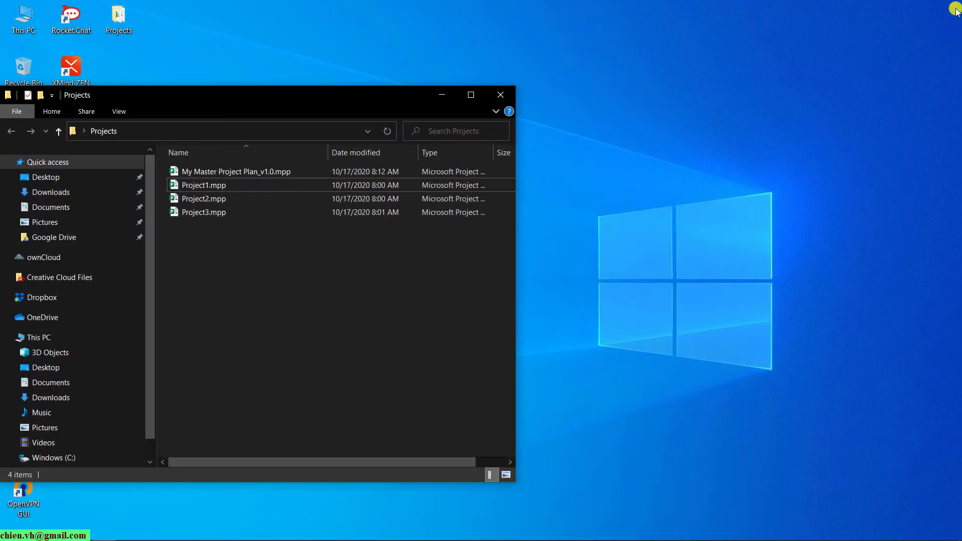
- Open Project1.mpp from the Projects folder to check the Project kick-off duration, and close it again
double_click(214, 185)
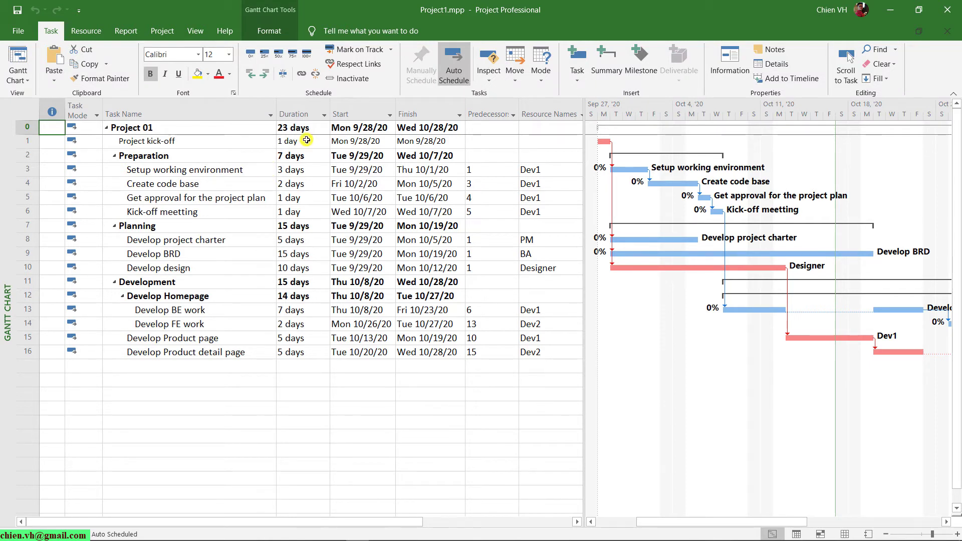
left_click(946, 11)
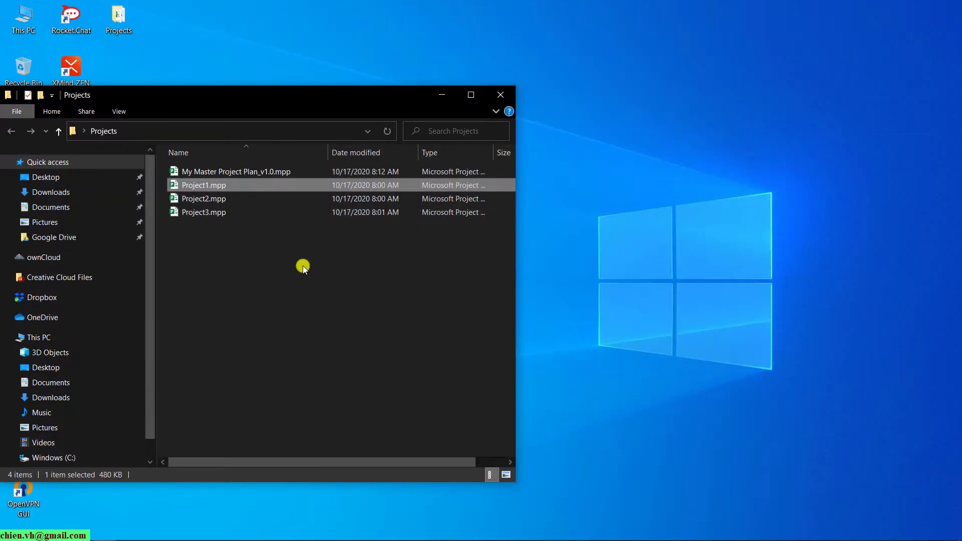
- Reopen My Master Project Plan_v1.0.mpp and set the Project kick-off duration under Project 01 to 1.5 days
double_click(247, 172)
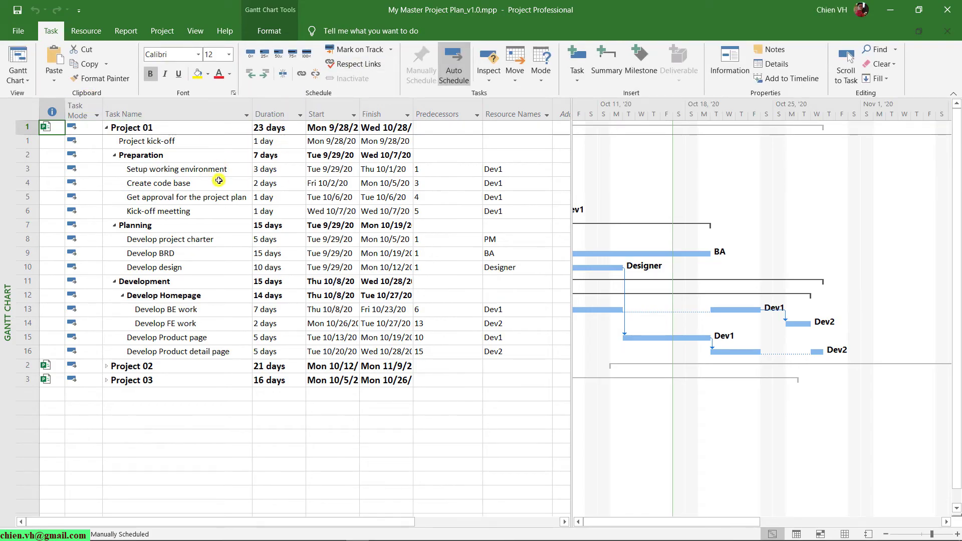
left_click(274, 138)
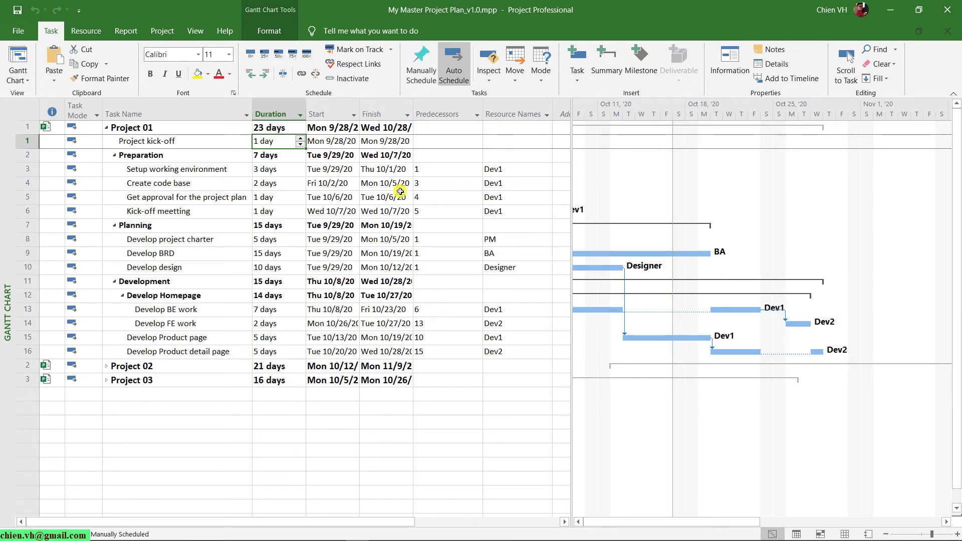
type("1.5")
key("Return")
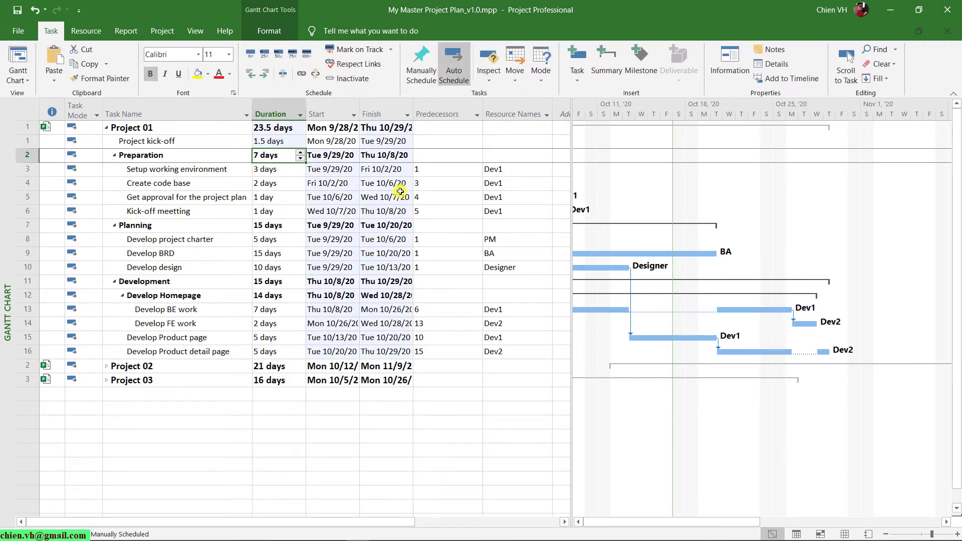
- Save the master plan with all changes to its linked files, close it and refresh the Projects folder
left_click(19, 12)
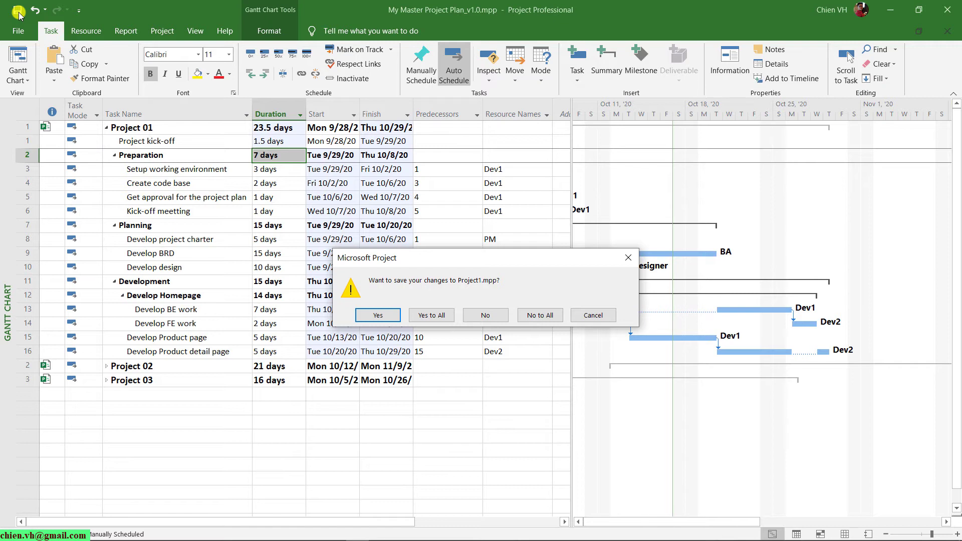
left_click(443, 318)
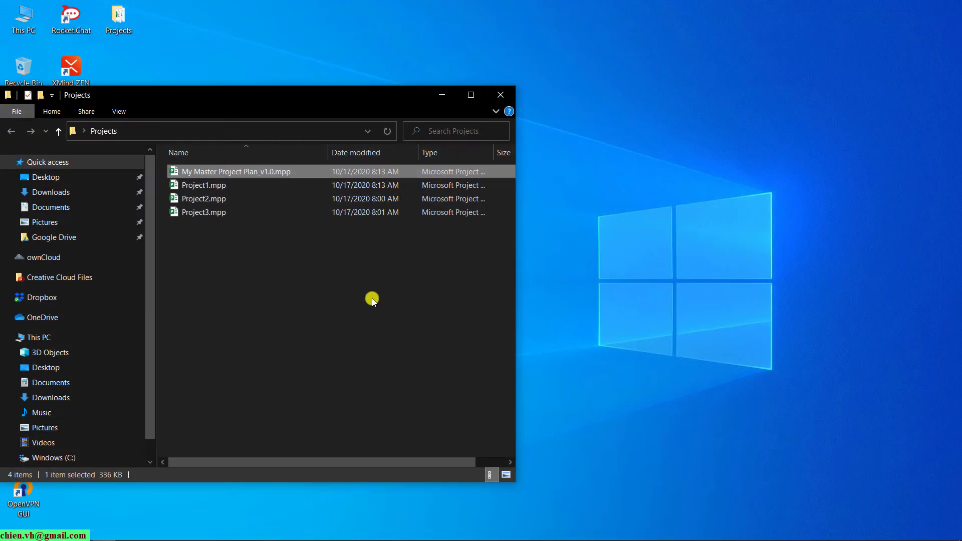
right_click(266, 296)
left_click(297, 342)
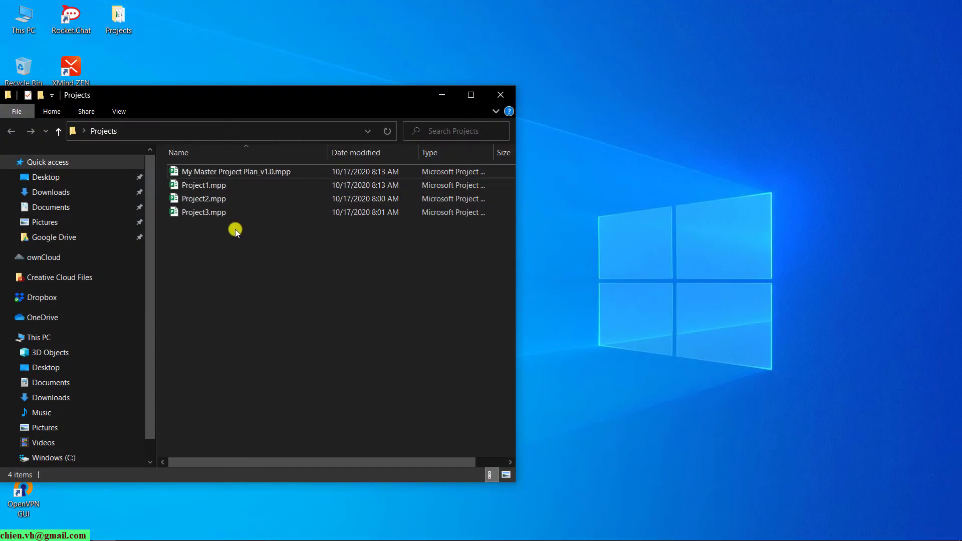
- Open Project1.mpp and check the Project kick-off duration in the source file, closing it when done
double_click(195, 186)
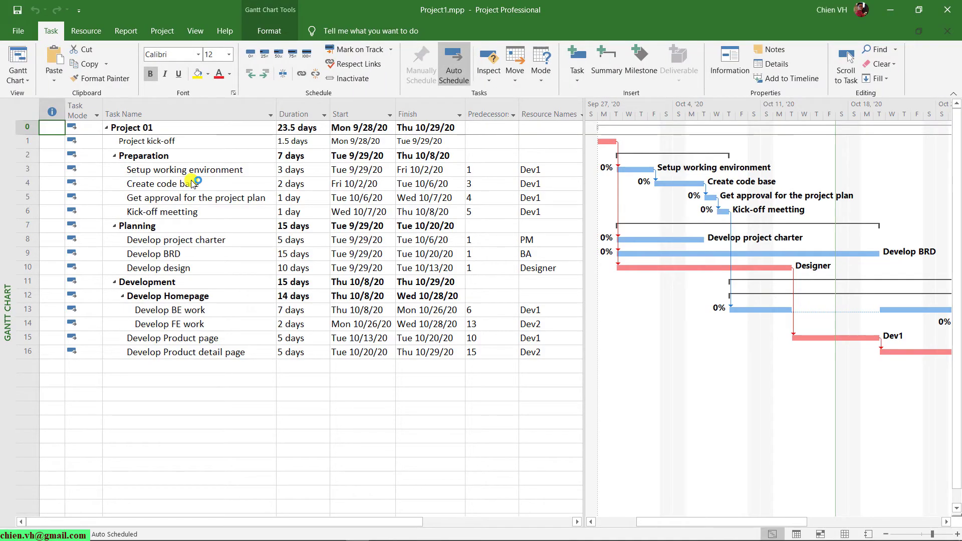
left_click(25, 140)
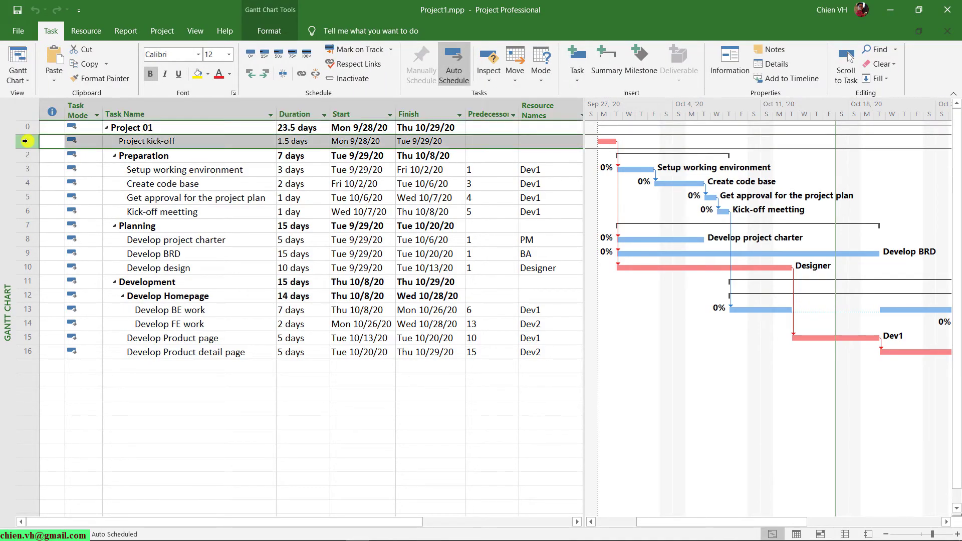
left_click(205, 229)
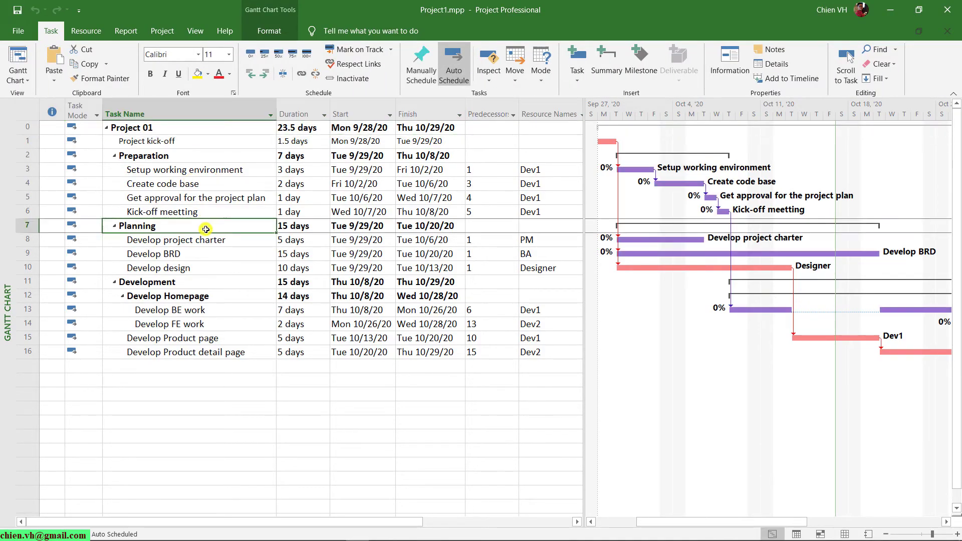
left_click(305, 144)
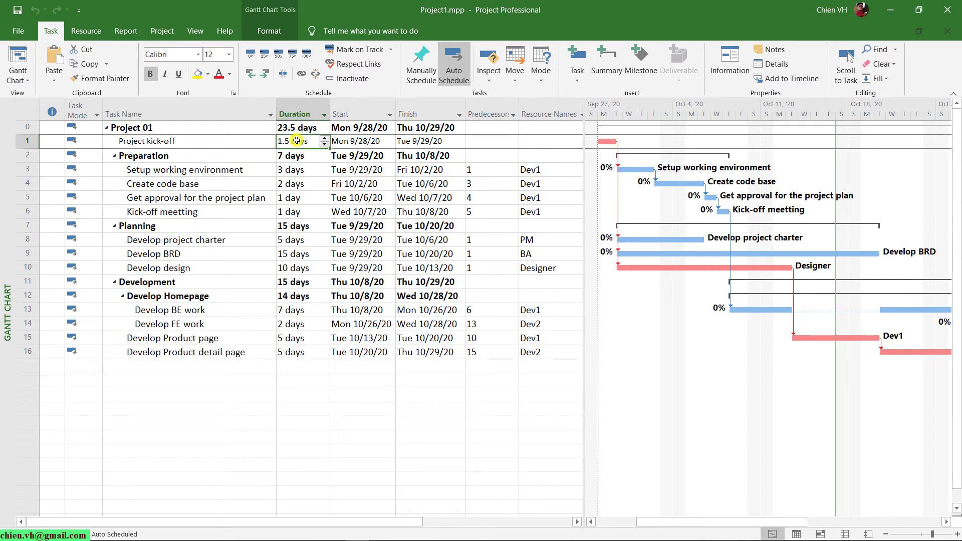
left_click(39, 145)
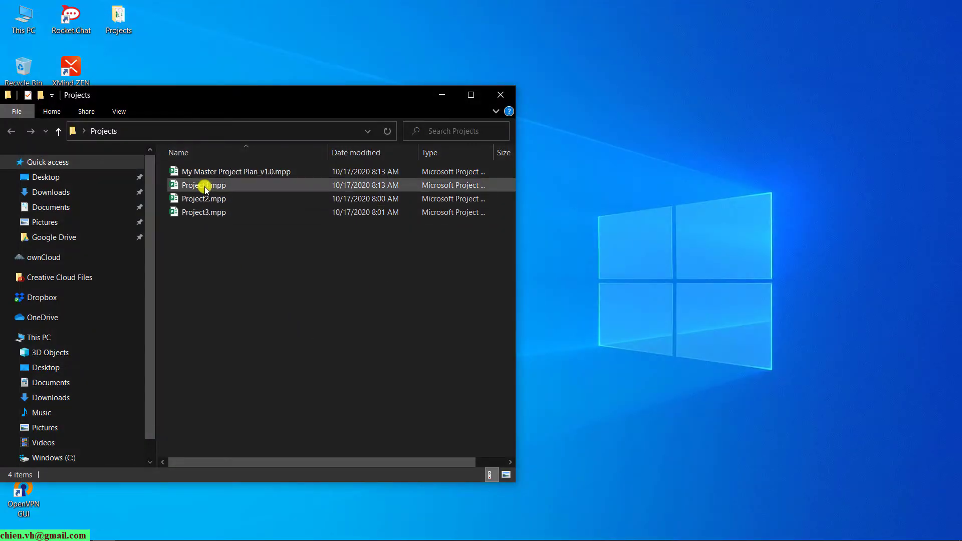
- Duplicate Project1.mpp in the Projects folder, and edit the project summary task name in Project1 - Copy.mpp
left_click(204, 187)
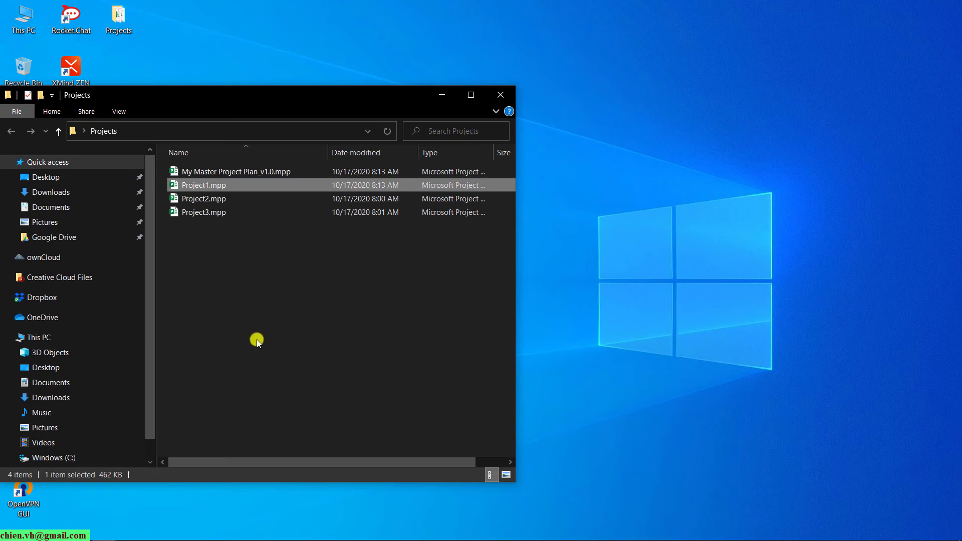
key("ctrl+v")
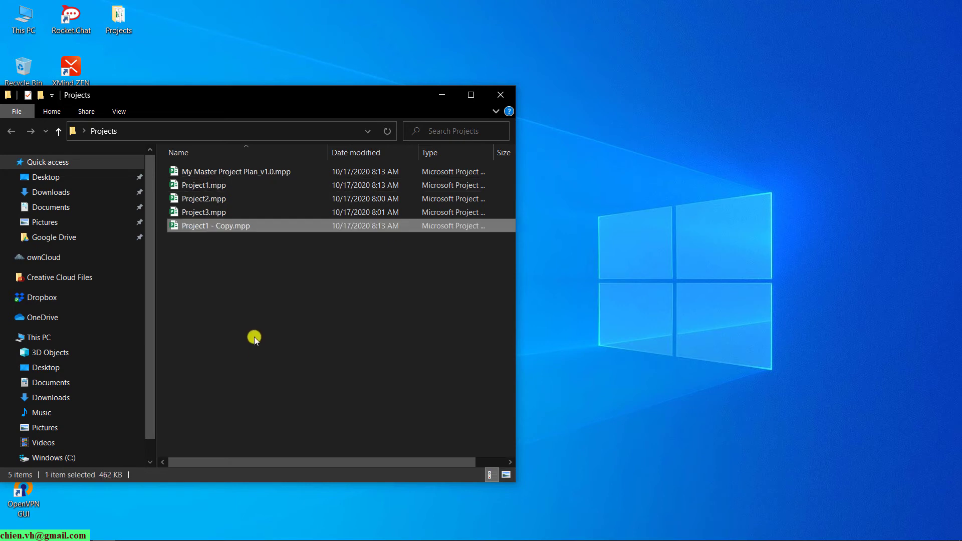
double_click(225, 226)
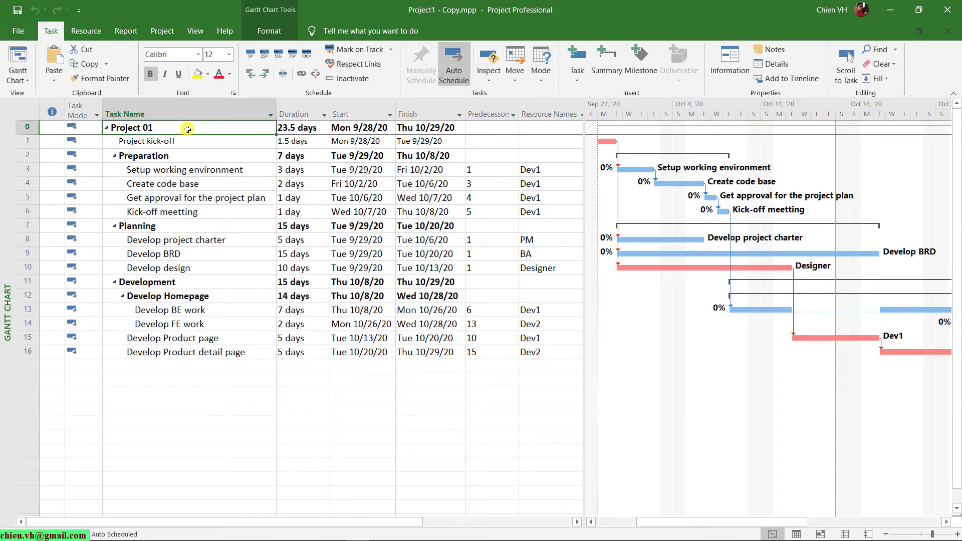
left_click(189, 127)
type("01")
key("Return")
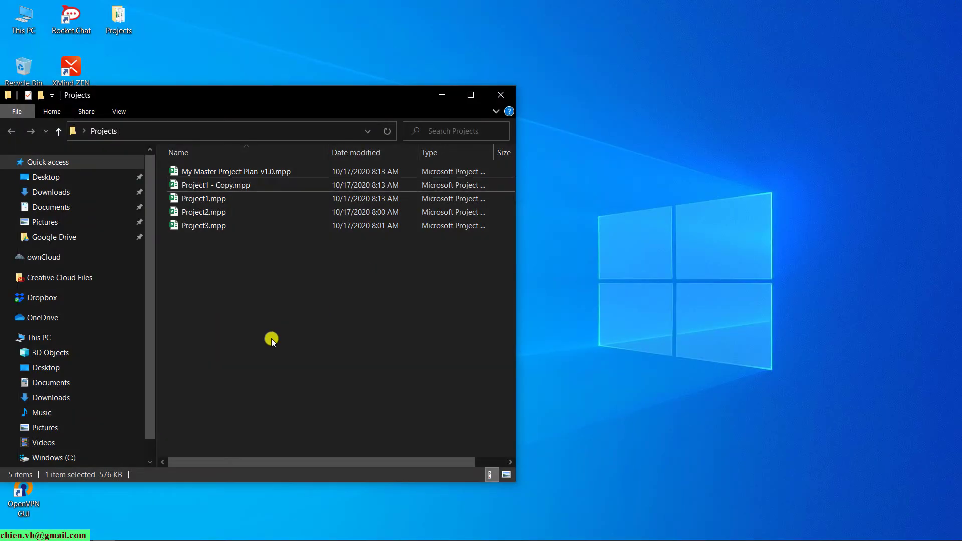
- Reopen My Master Project Plan_v1.0.mpp from the Projects folder and collapse the Project 01 subproject
left_click(272, 338)
double_click(257, 171)
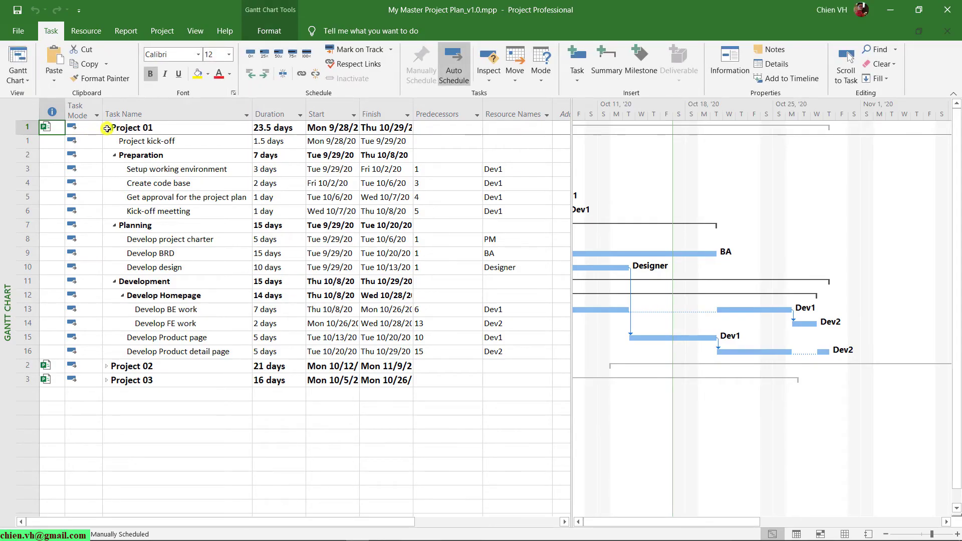
left_click(107, 129)
- Insert Project1 - Copy.mpp from the Desktop's Projects folder as a subproject below Project 03, with Link to project turned off
left_click(128, 169)
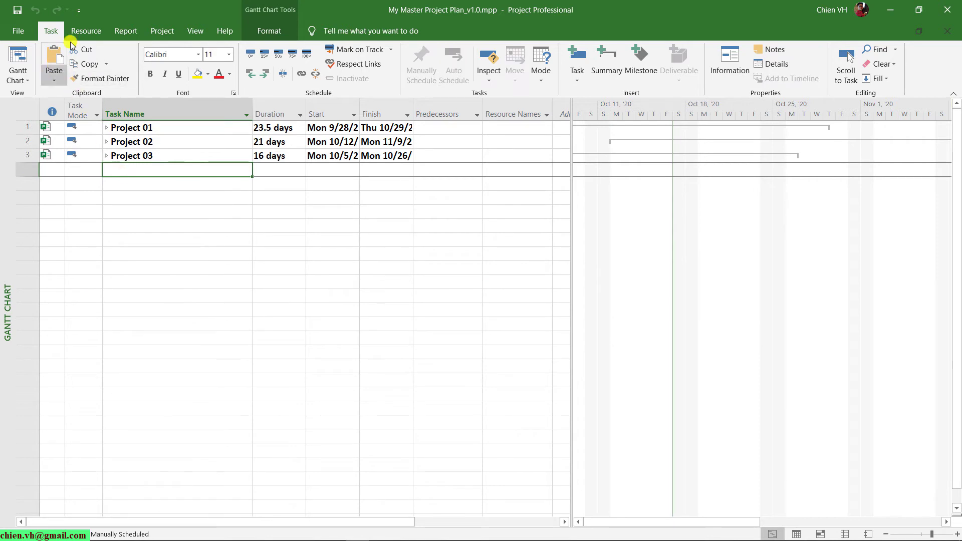
left_click(165, 32)
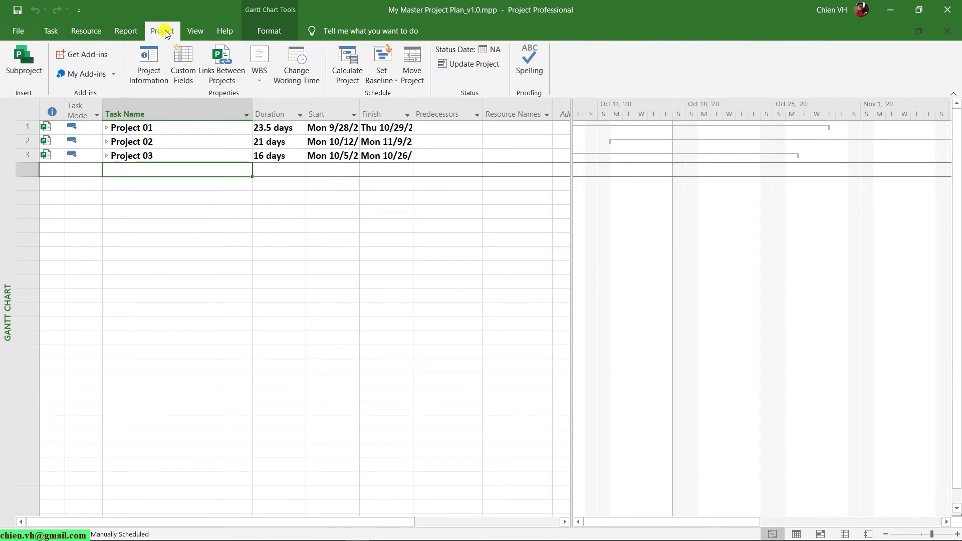
left_click(20, 61)
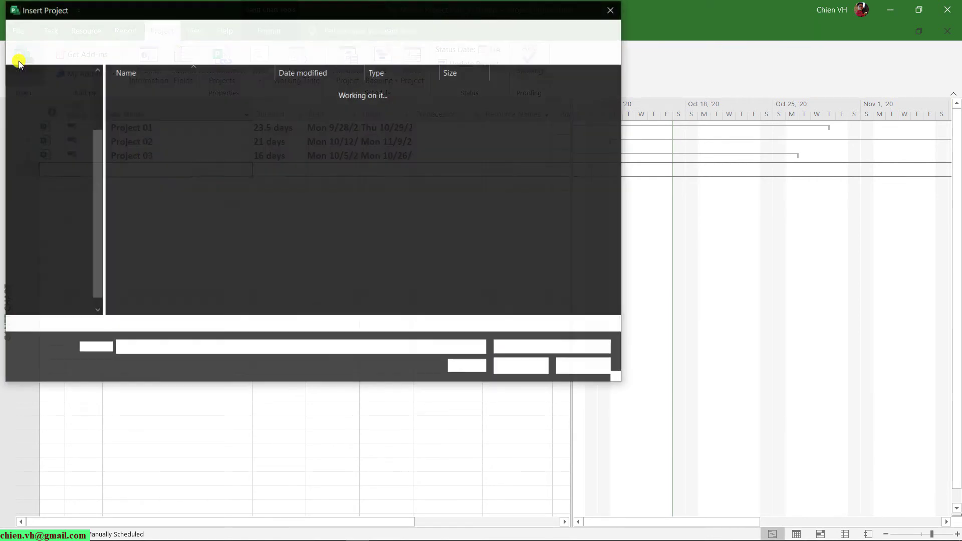
scroll(70, 150, "up", 2)
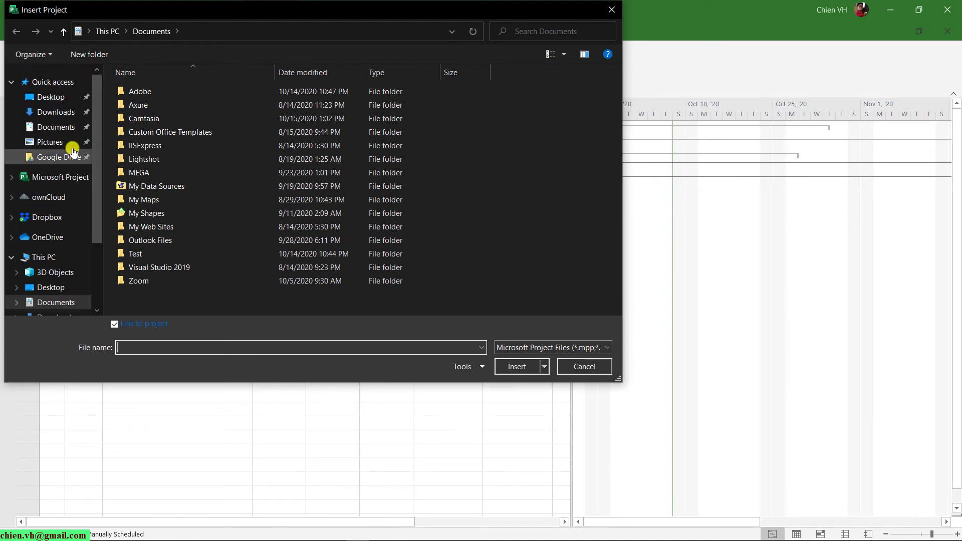
left_click(42, 98)
double_click(145, 103)
left_click(190, 105)
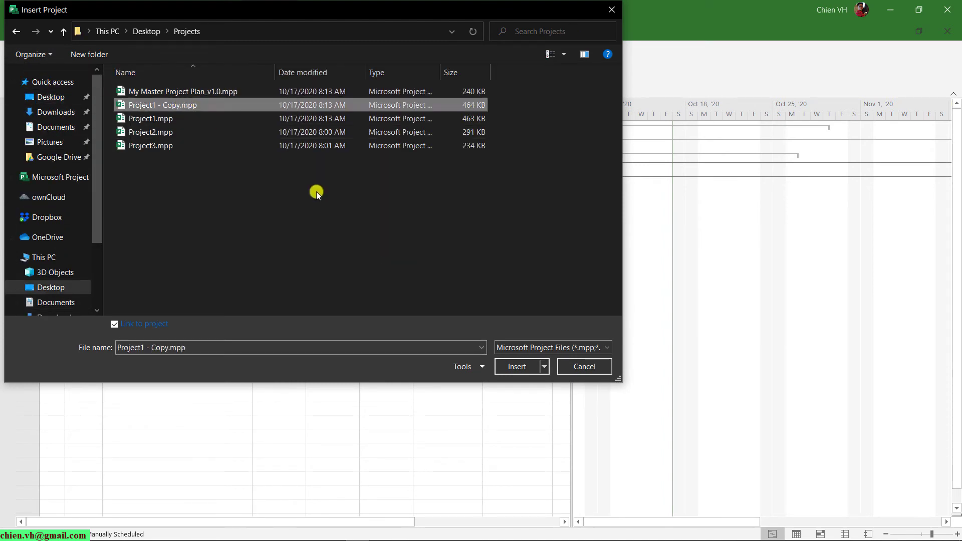
left_click_drag(509, 365, 491, 370)
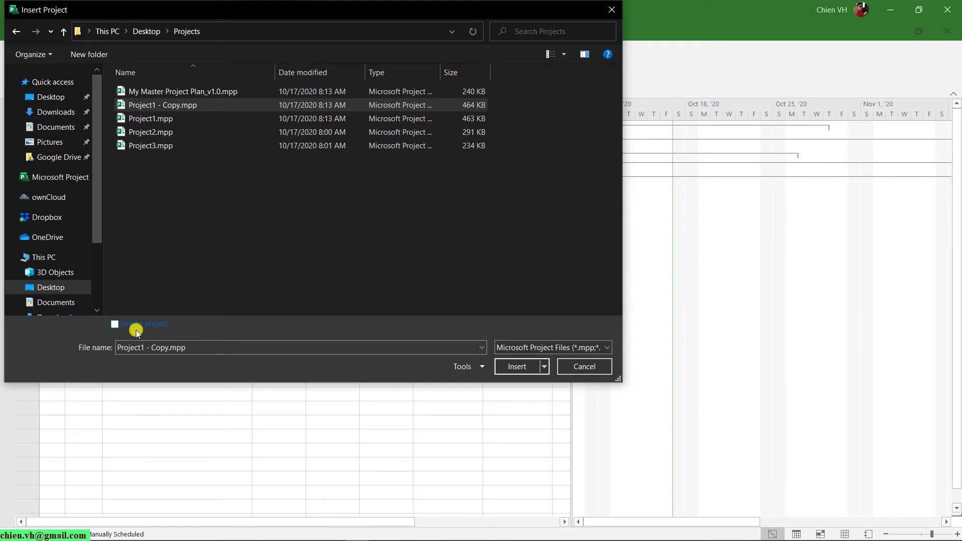
left_click(518, 367)
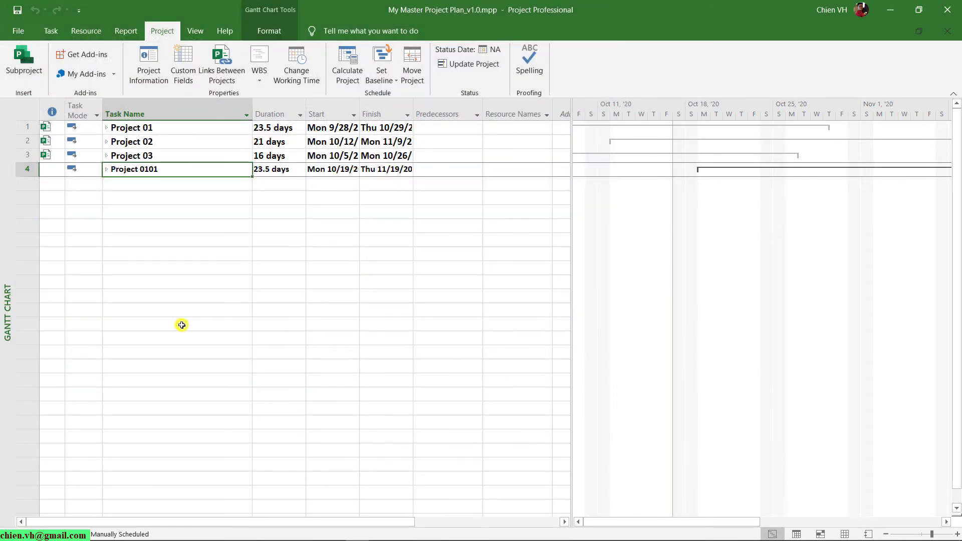
- Examine the indicator cell of the Project 0101 row and compare it with the linked subprojects above
left_click(181, 326)
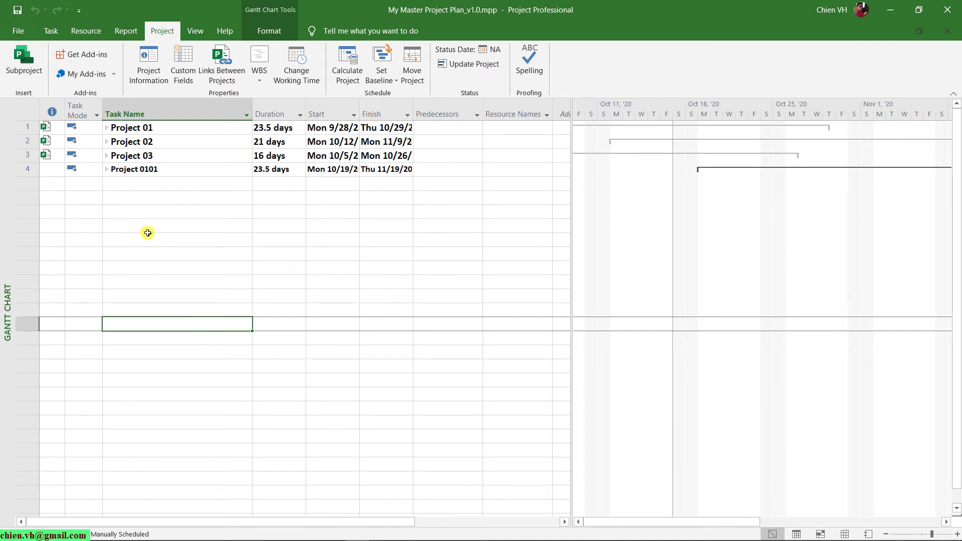
left_click(53, 169)
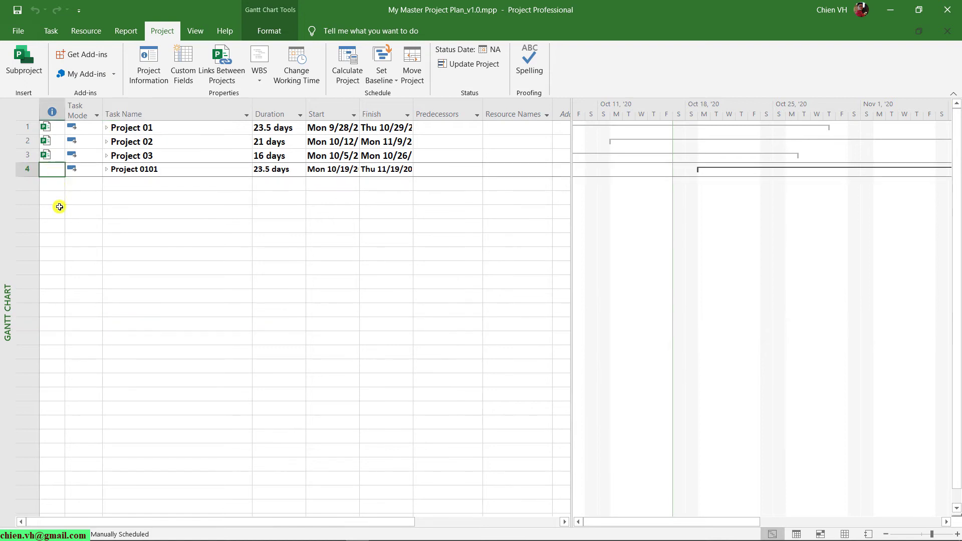
left_click(69, 210)
left_click(47, 170)
left_click(100, 215)
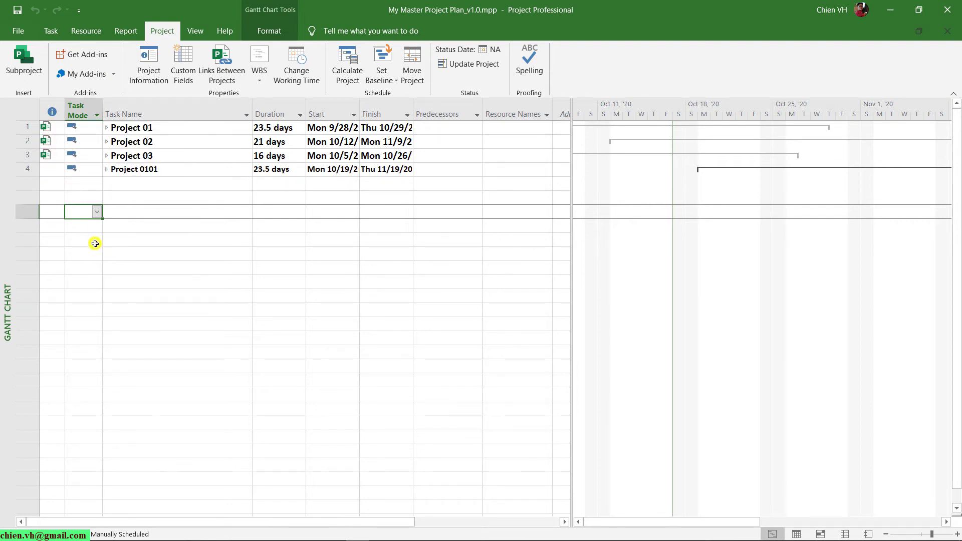
- Expand Project 0101 to show its tasks and widen the Task Name column slightly
left_click(106, 170)
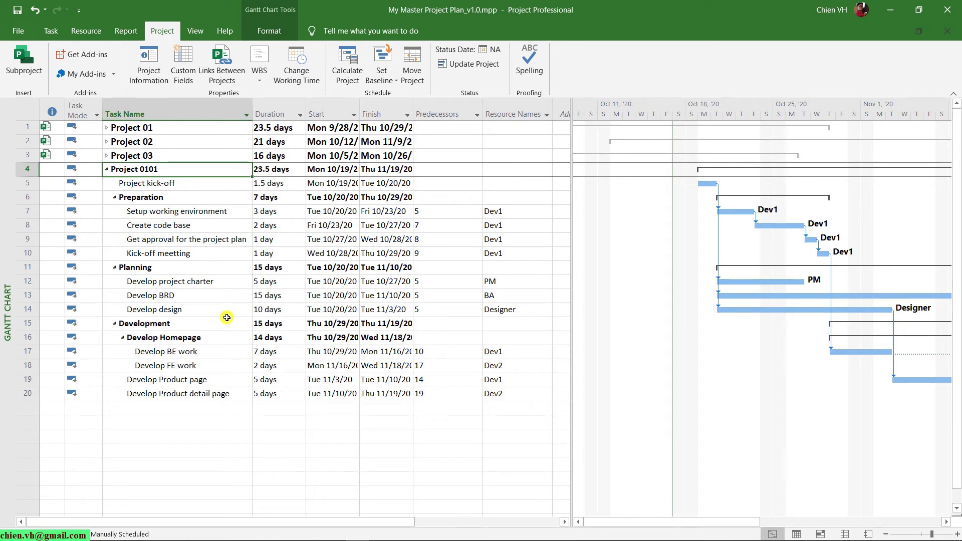
left_click_drag(253, 105, 267, 108)
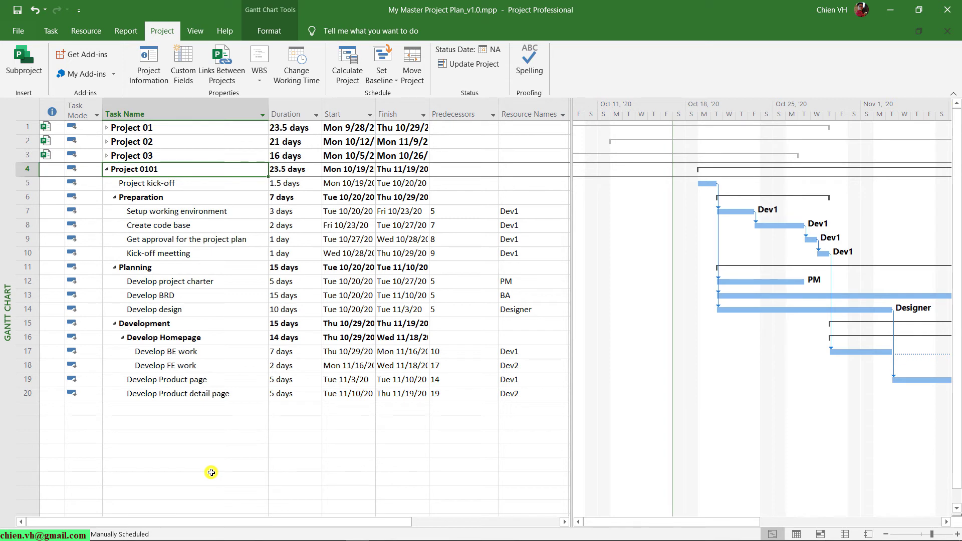
left_click(235, 434)
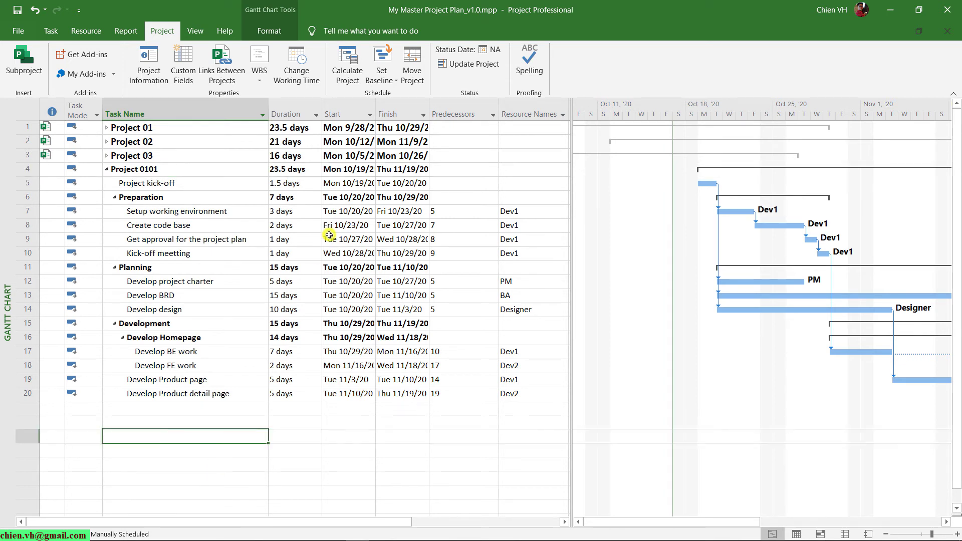
- Set the duration of Project kick-off under Project 0101 to 1 day, then save and close the master plan
left_click(291, 183)
type("1")
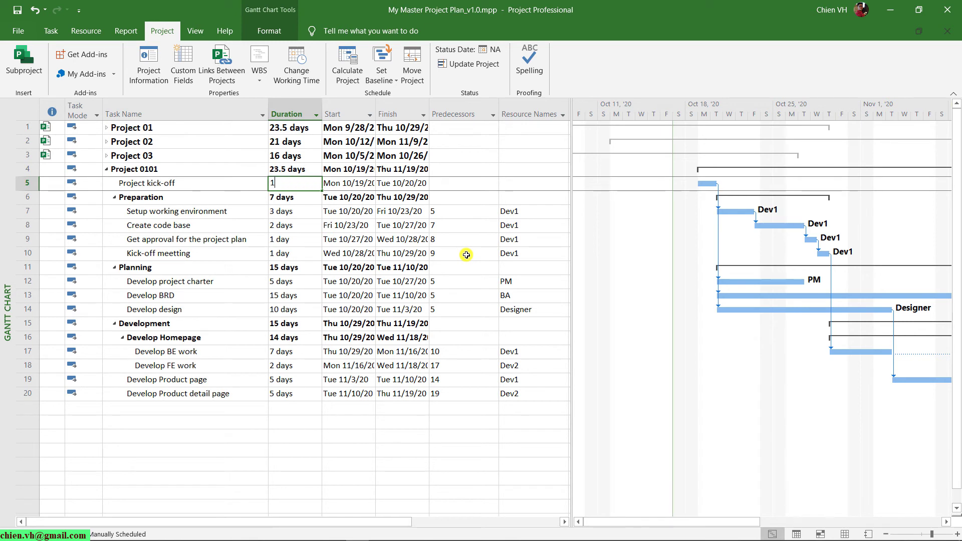
key("Return")
left_click(8, 11)
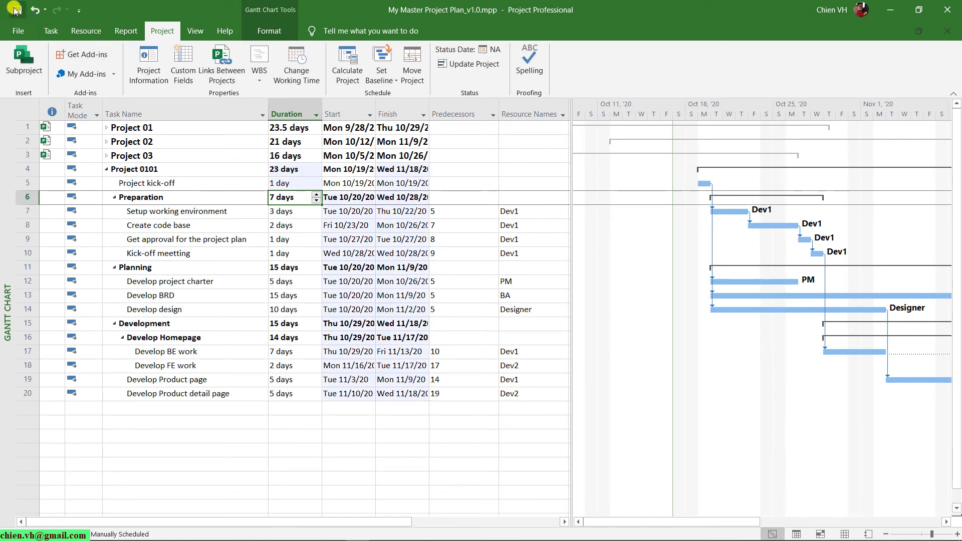
left_click(948, 7)
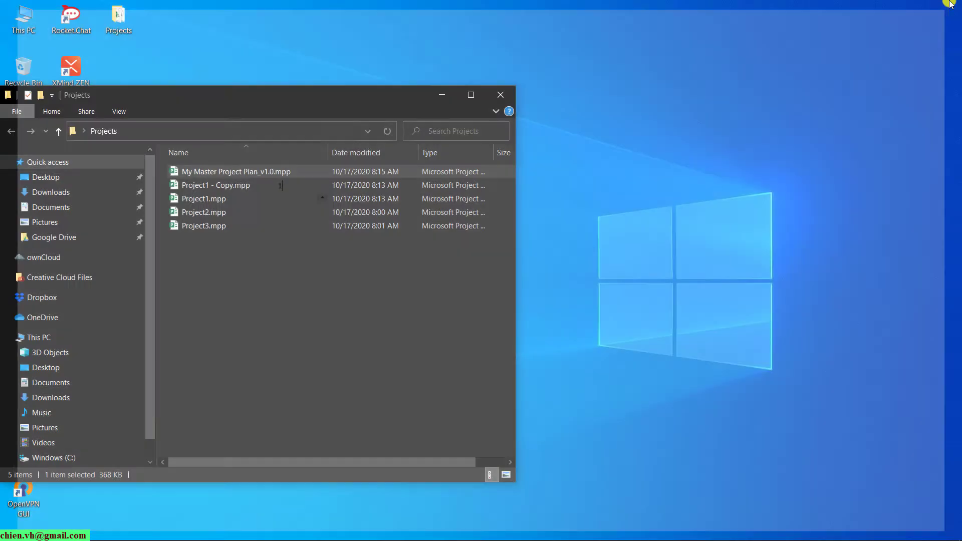
- Open Project1 - Copy.mpp from the Projects folder and check its Project kick-off duration, closing it when done
double_click(224, 187)
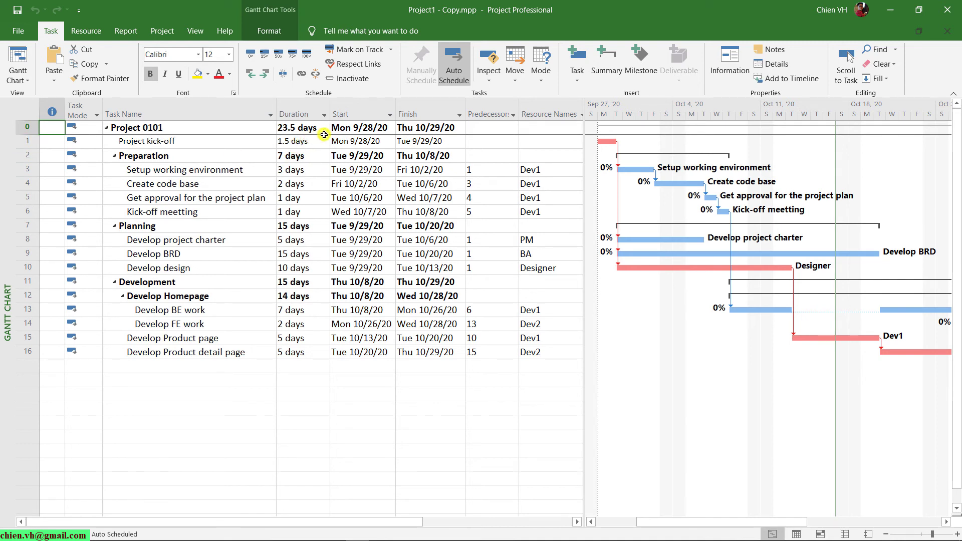
left_click(956, 10)
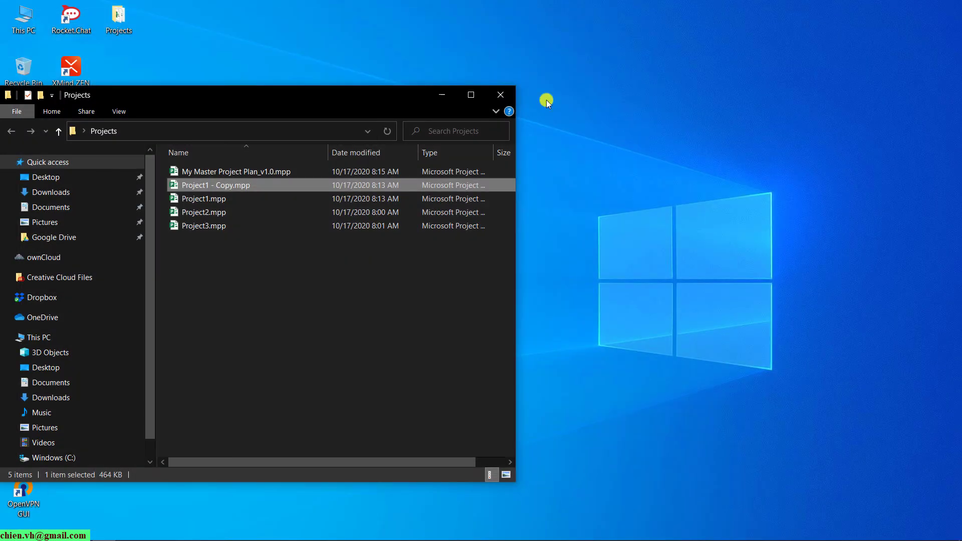
left_click(264, 223)
- Reopen My Master Project Plan_v1.0.mpp and examine the source file path in Project 01's advanced inserted project information
double_click(242, 172)
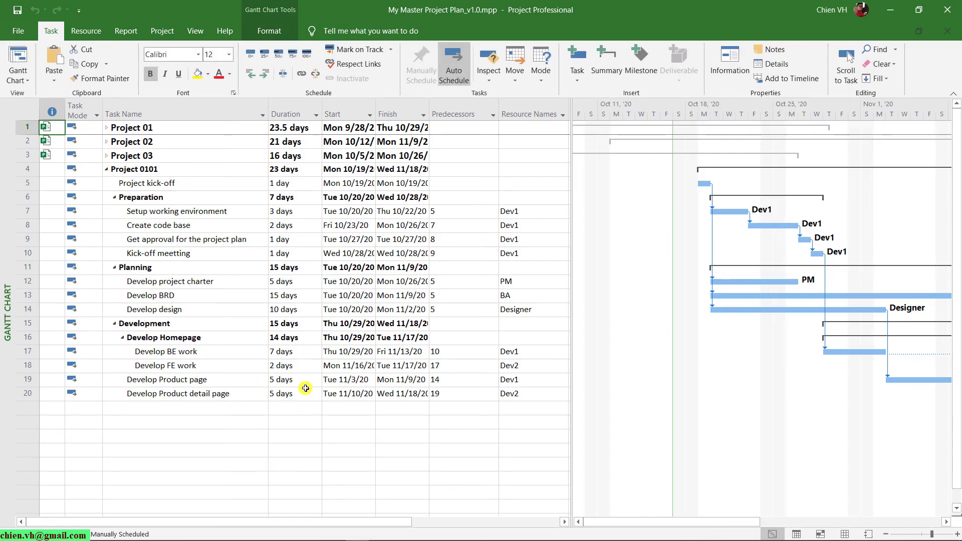
double_click(47, 123)
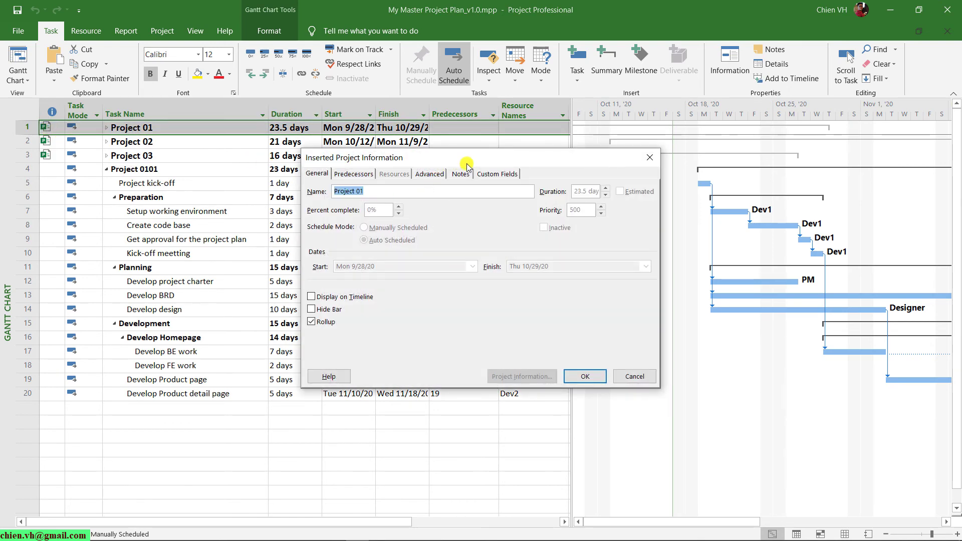
left_click_drag(473, 159, 455, 161)
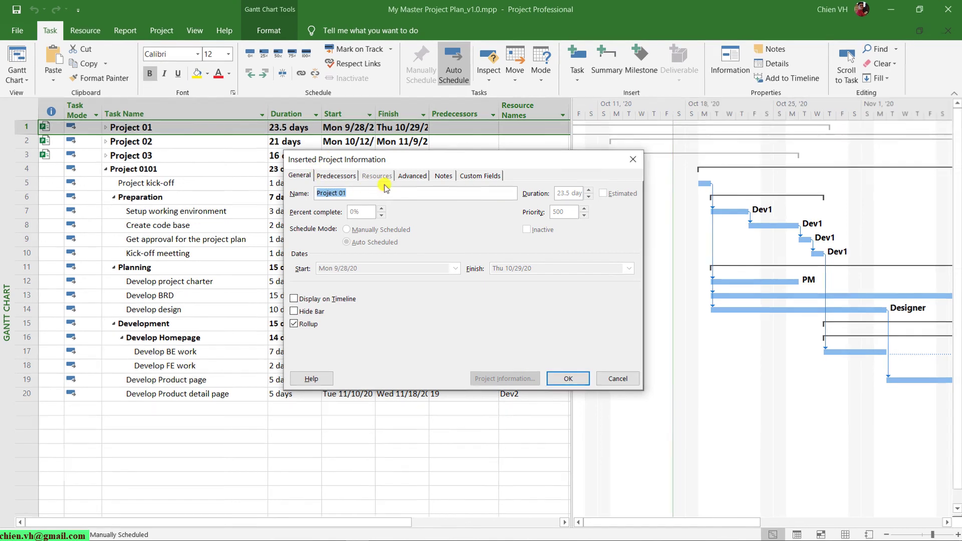
left_click(413, 175)
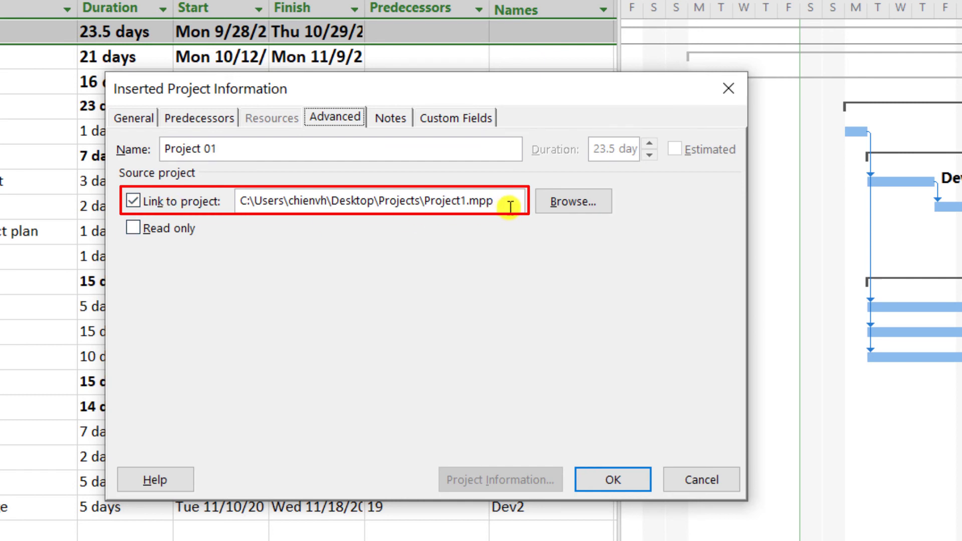
left_click_drag(504, 202, 232, 203)
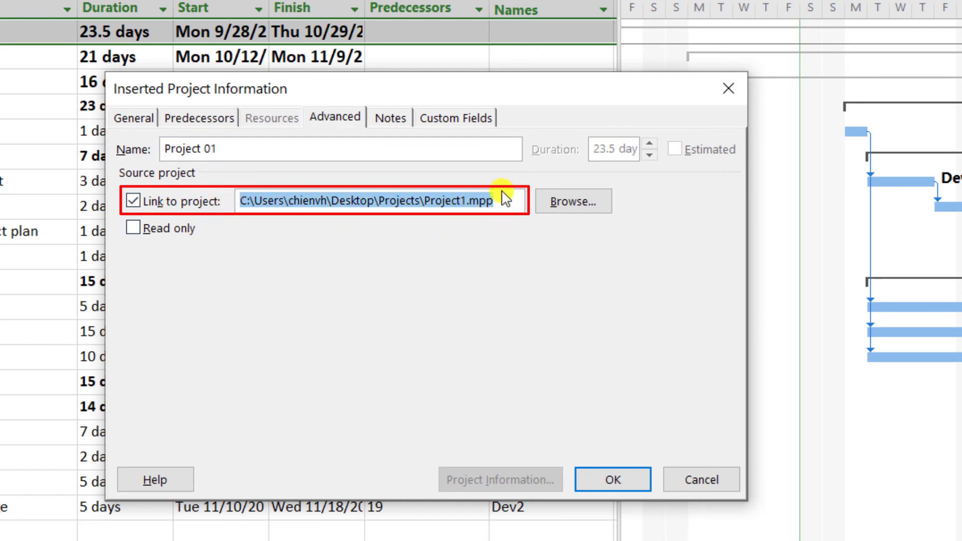
left_click_drag(504, 200, 260, 163)
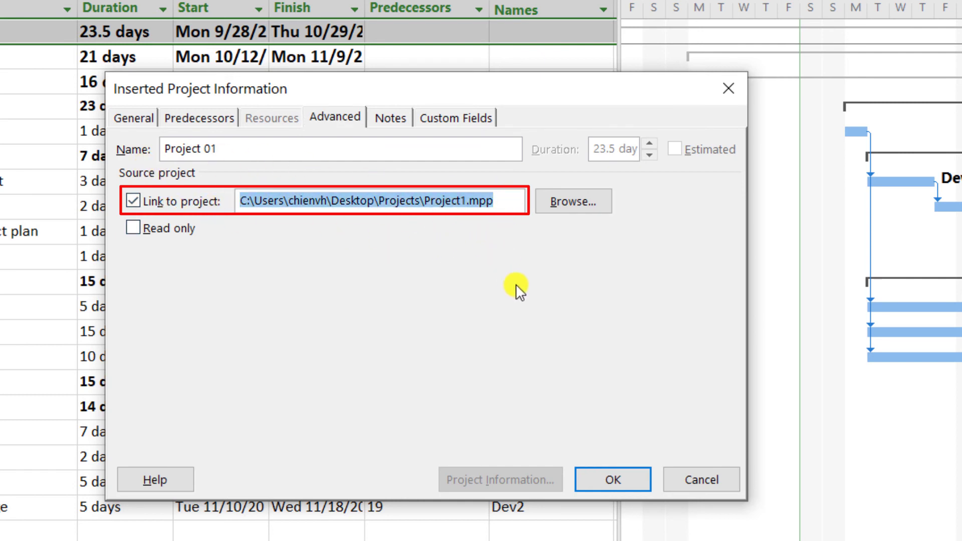
- Set Project 01's source link to read-only and review its notes and custom fields, accepting the dialog
left_click(392, 150)
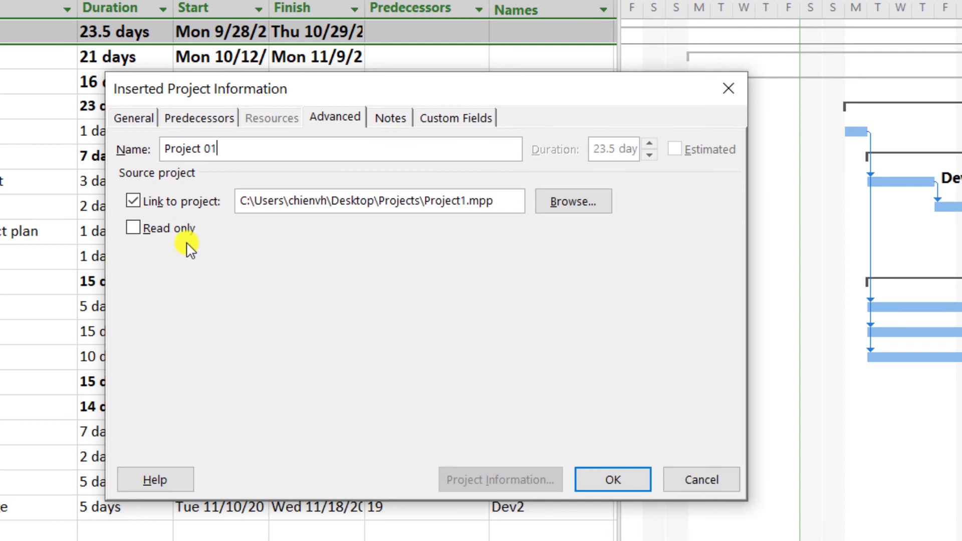
left_click(134, 227)
left_click(392, 119)
left_click(459, 121)
left_click(349, 116)
left_click(621, 479)
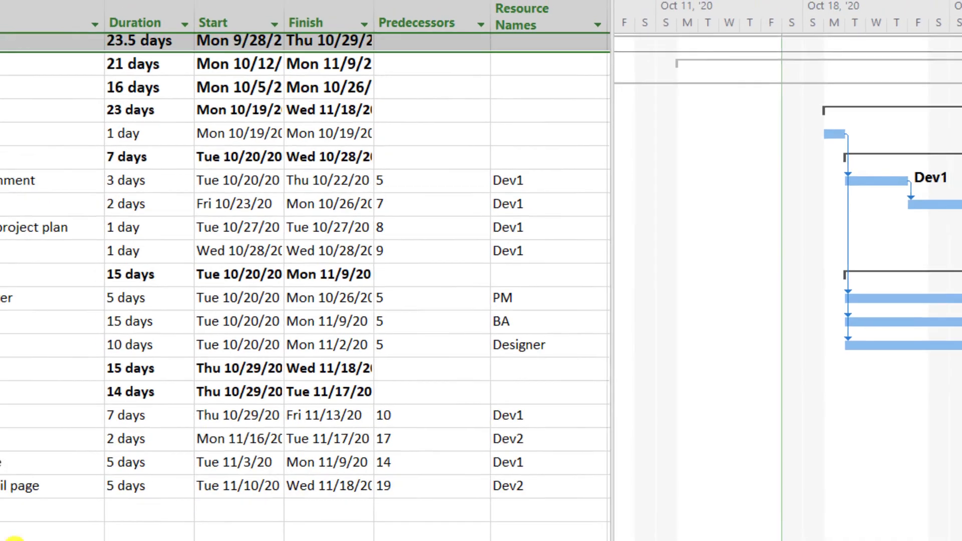